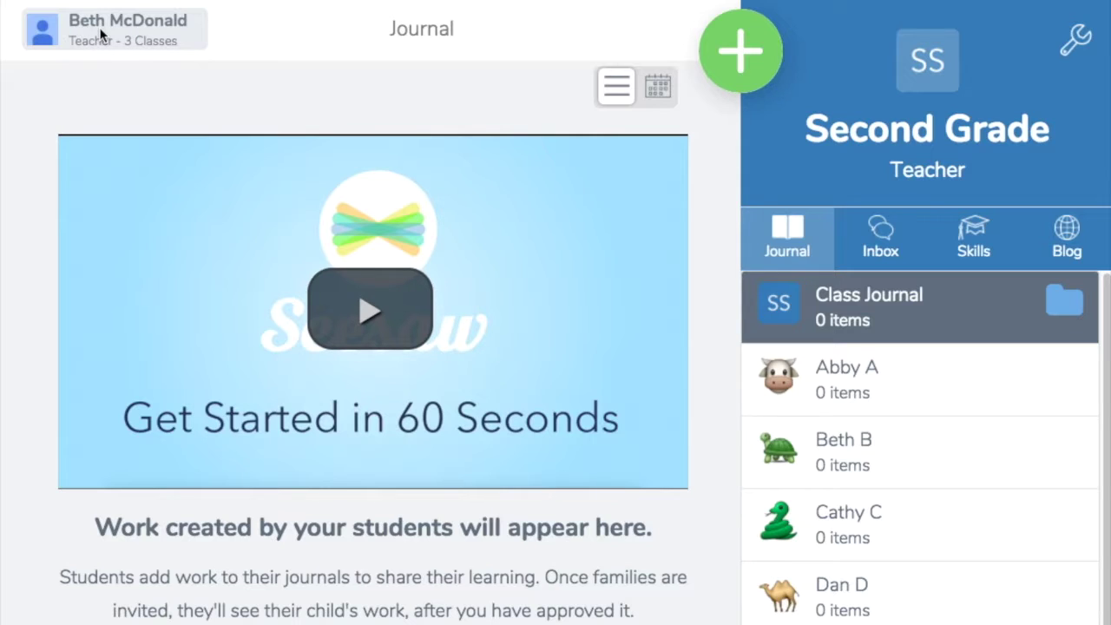
# - Change the teacher's display name in the account settings by replacing the first name with the title "Mrs."
pyautogui.click(101, 35)
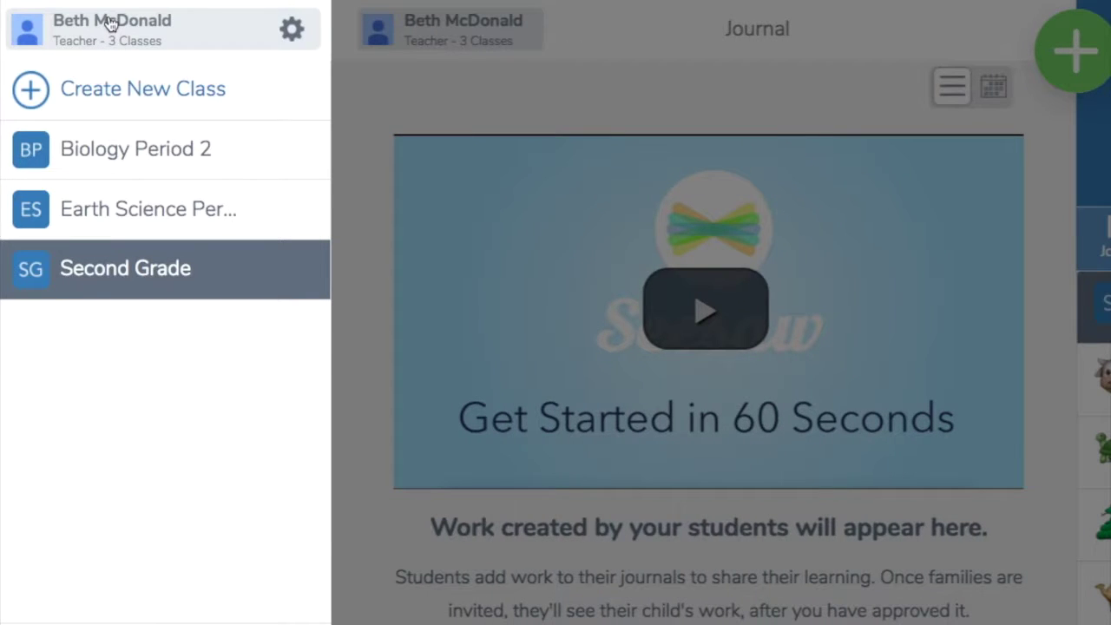
pyautogui.click(291, 31)
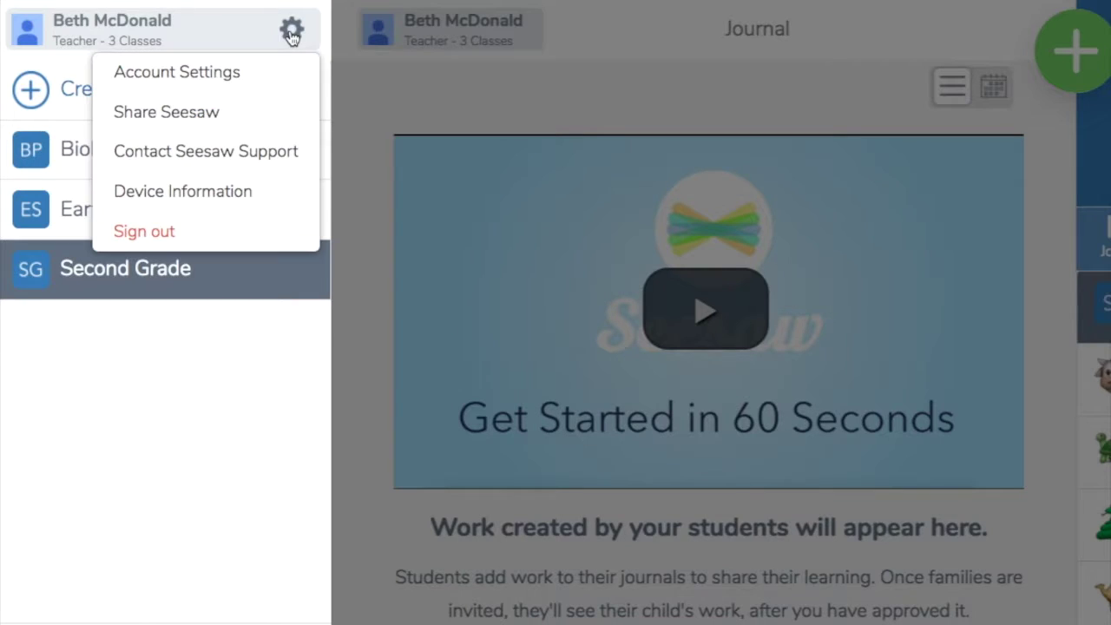
pyautogui.click(194, 77)
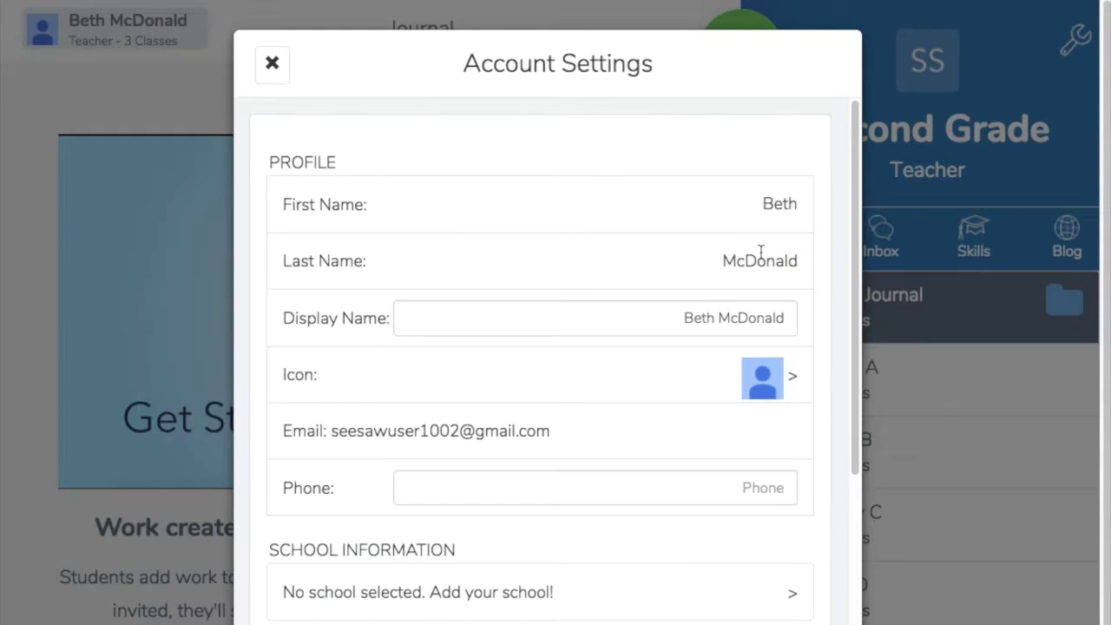
pyautogui.moveTo(719, 318); pyautogui.dragTo(652, 315)
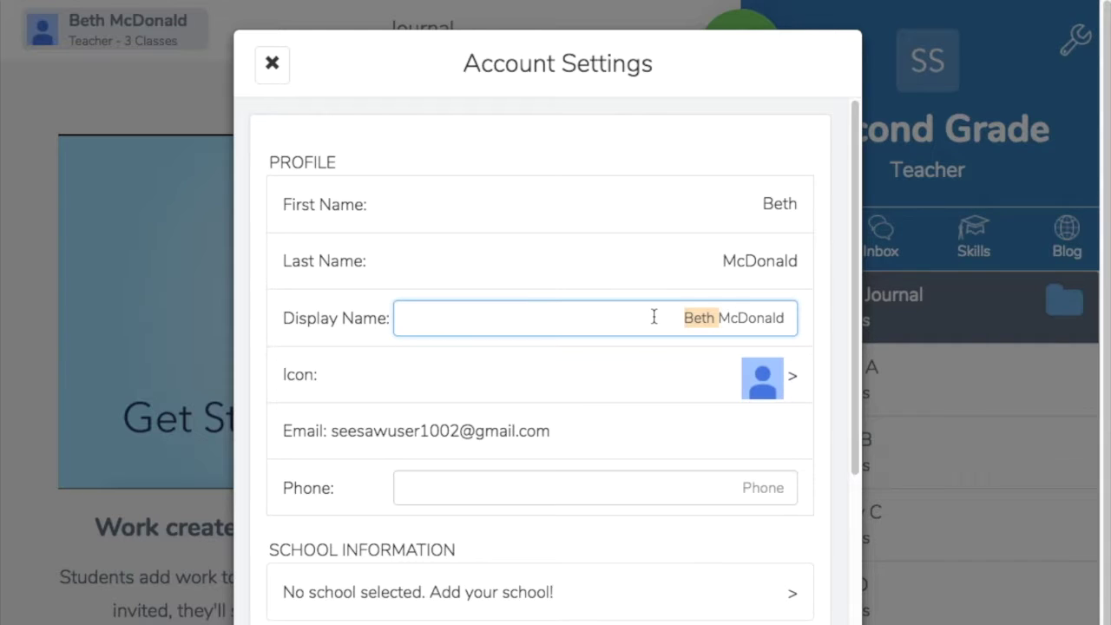
pyautogui.write('Mrs.')
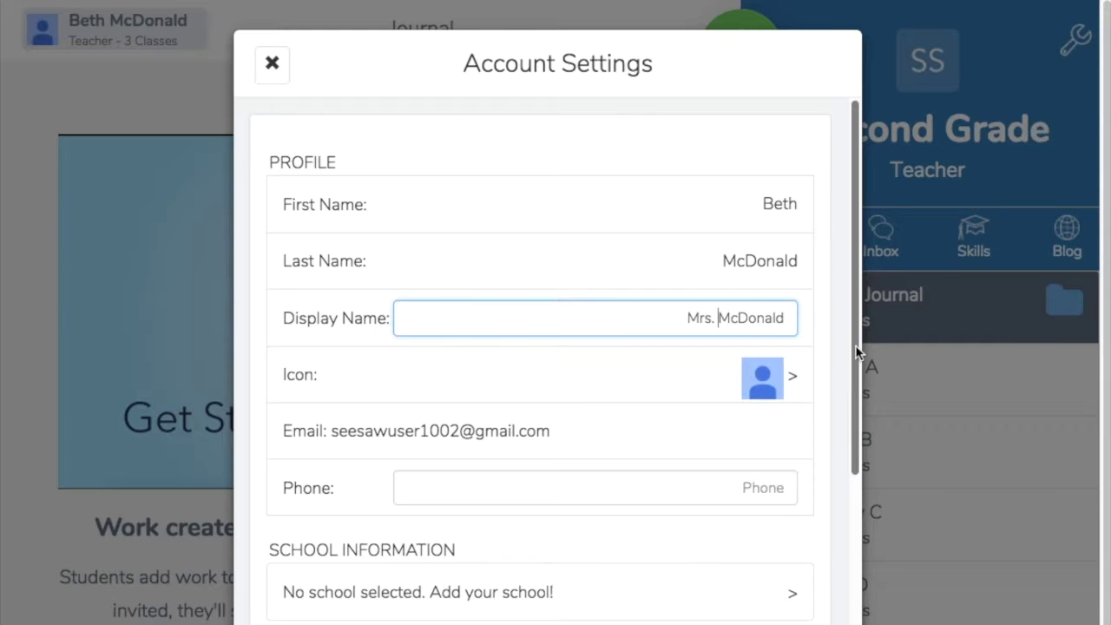
# - Review the profile icon options, school information and class notification settings in the account settings, closing them when done
pyautogui.moveTo(856, 351); pyautogui.dragTo(856, 395)
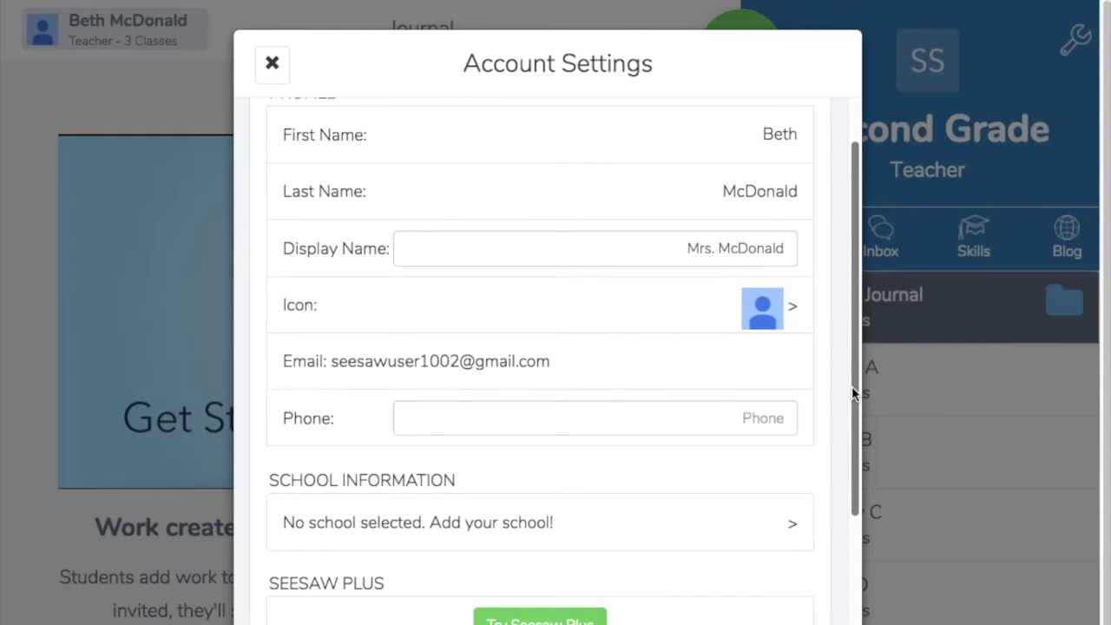
pyautogui.click(784, 311)
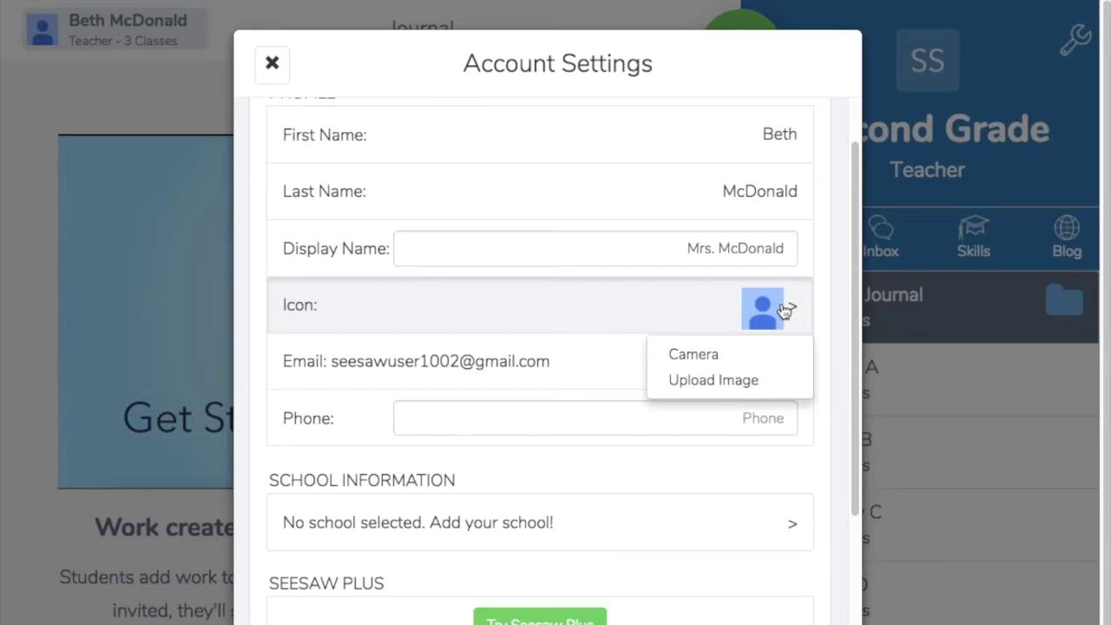
pyautogui.click(825, 307)
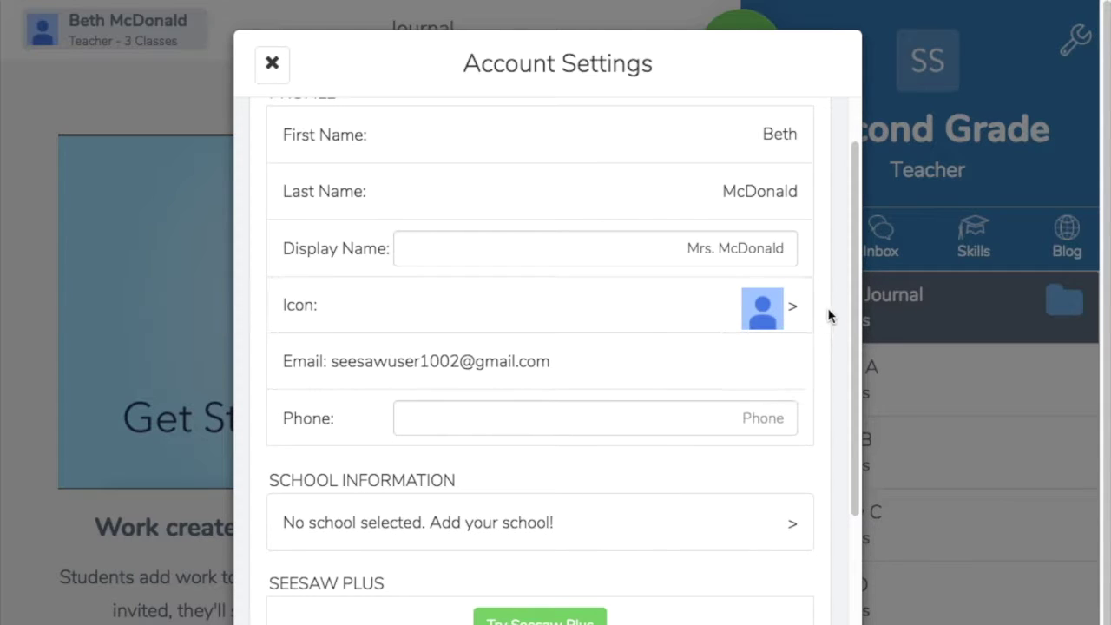
pyautogui.moveTo(858, 324); pyautogui.dragTo(854, 476)
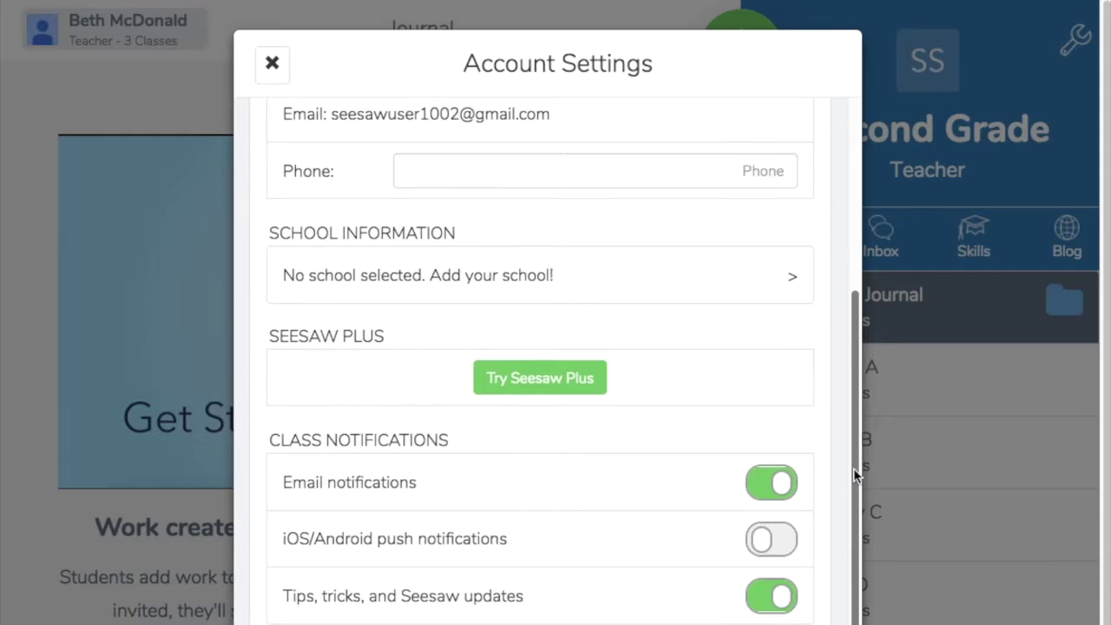
pyautogui.click(271, 66)
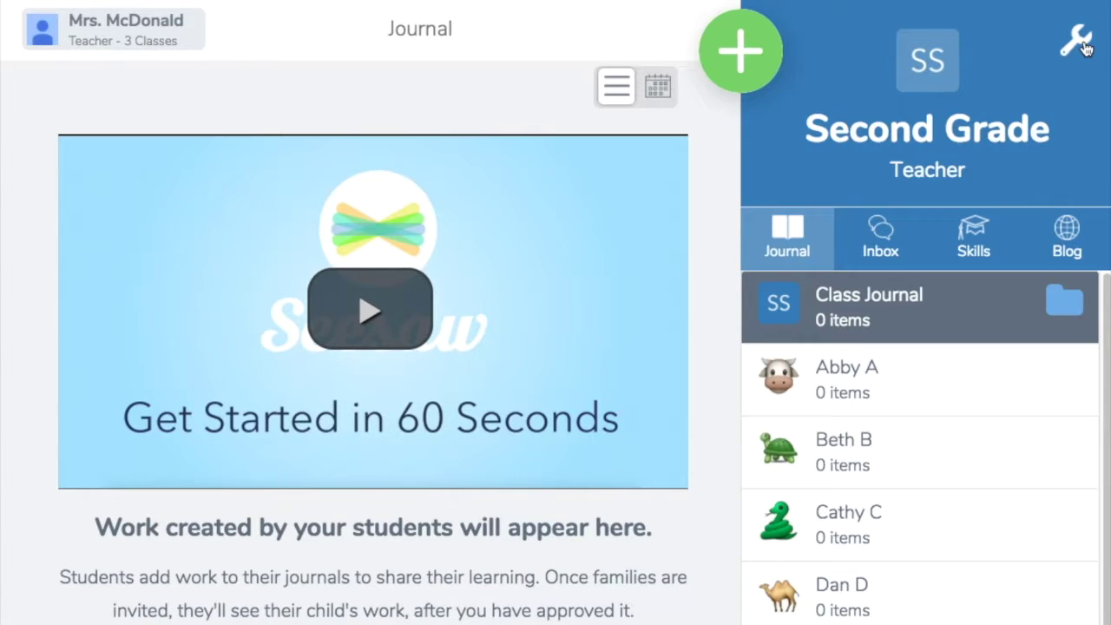
# - Rename the Second Grade class as "Super Second Graders" in the class settings
pyautogui.click(1083, 45)
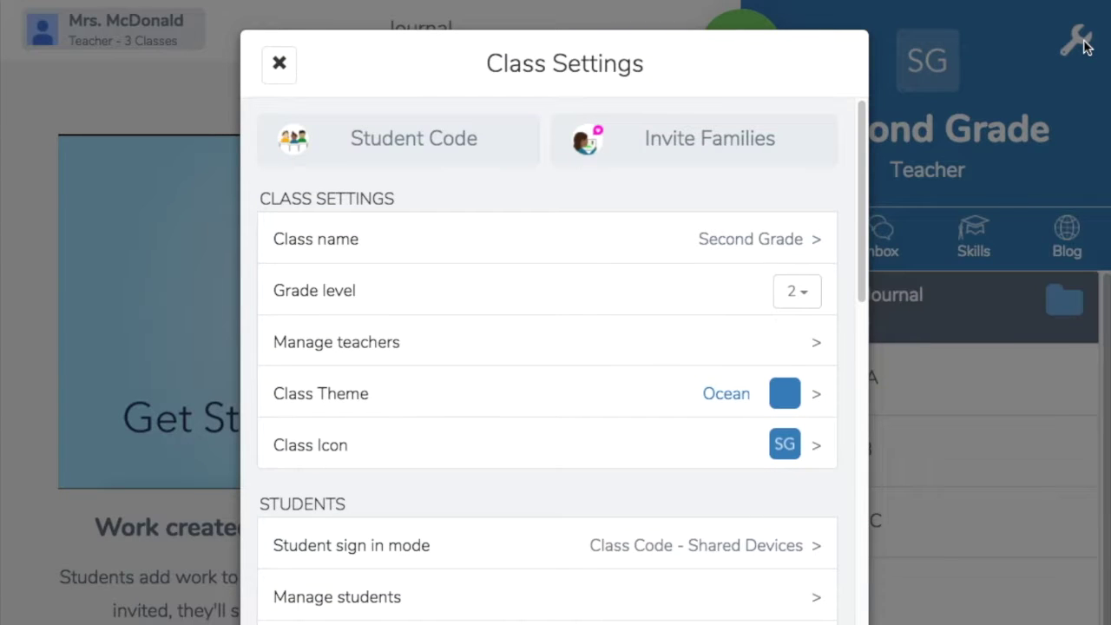
pyautogui.click(817, 244)
pyautogui.moveTo(420, 134); pyautogui.dragTo(243, 137)
pyautogui.write('Supe')
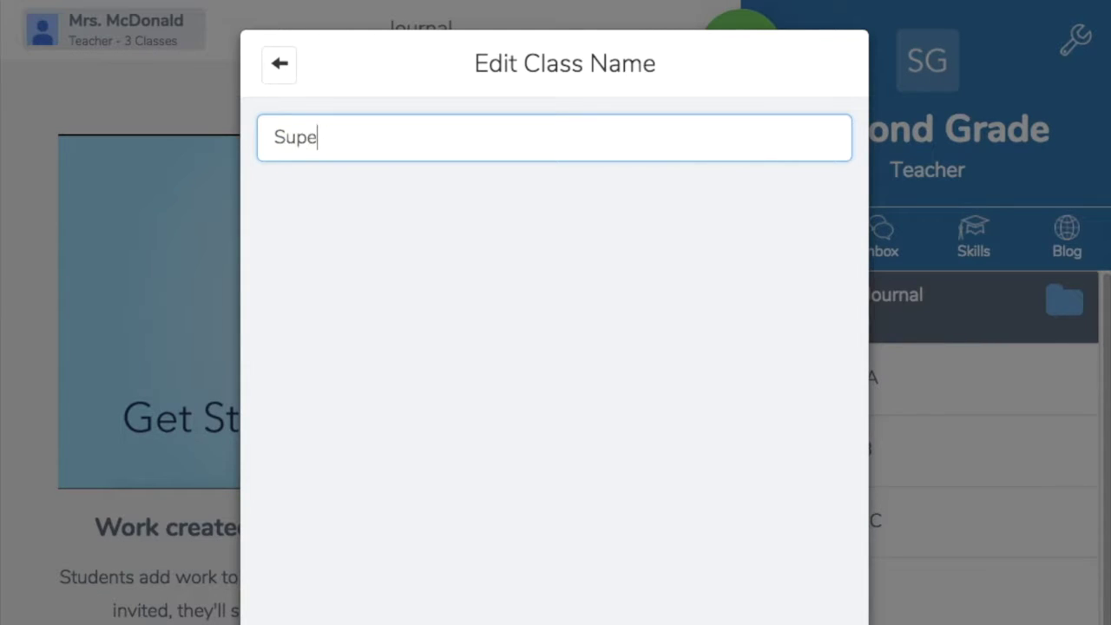
pyautogui.write('r Second Graders')
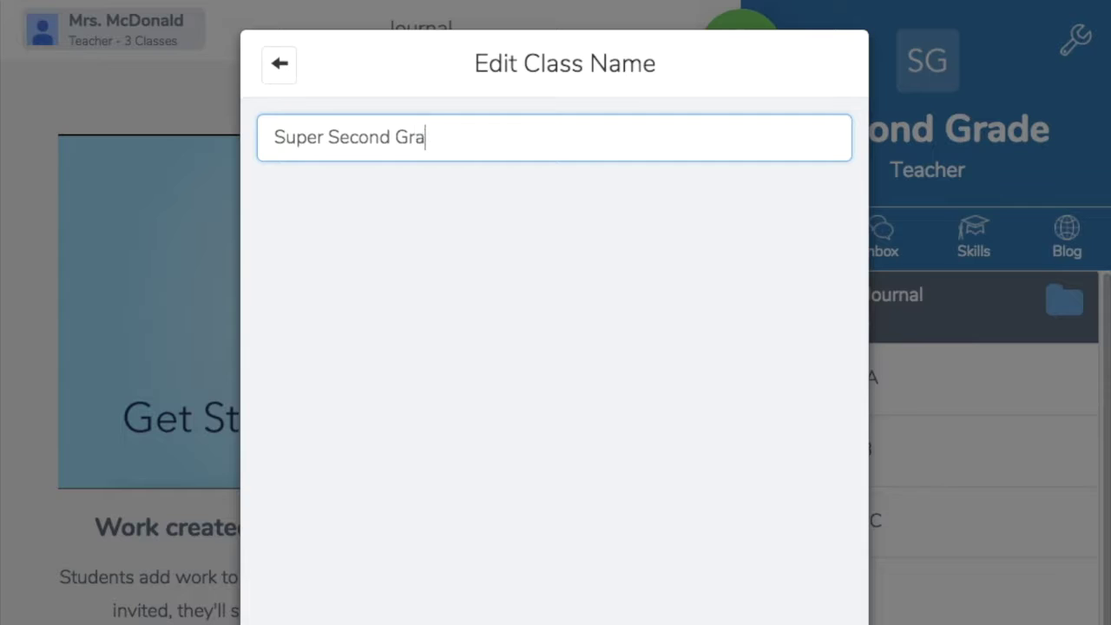
pyautogui.click(281, 78)
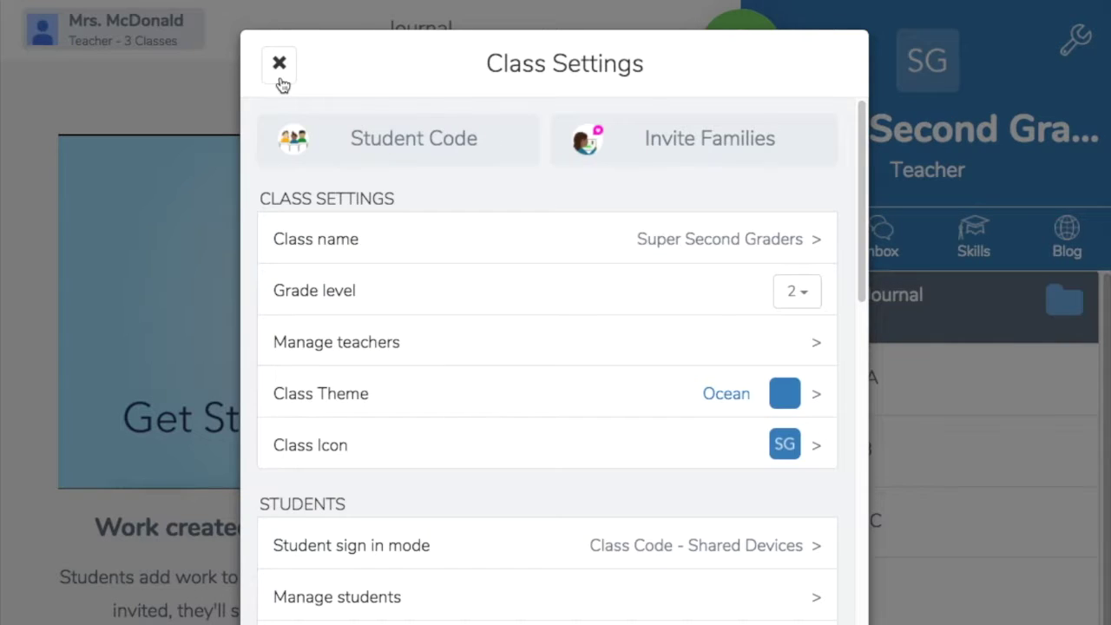
# - Examine the options for inviting co-teachers to the class and return to the class settings
pyautogui.click(817, 347)
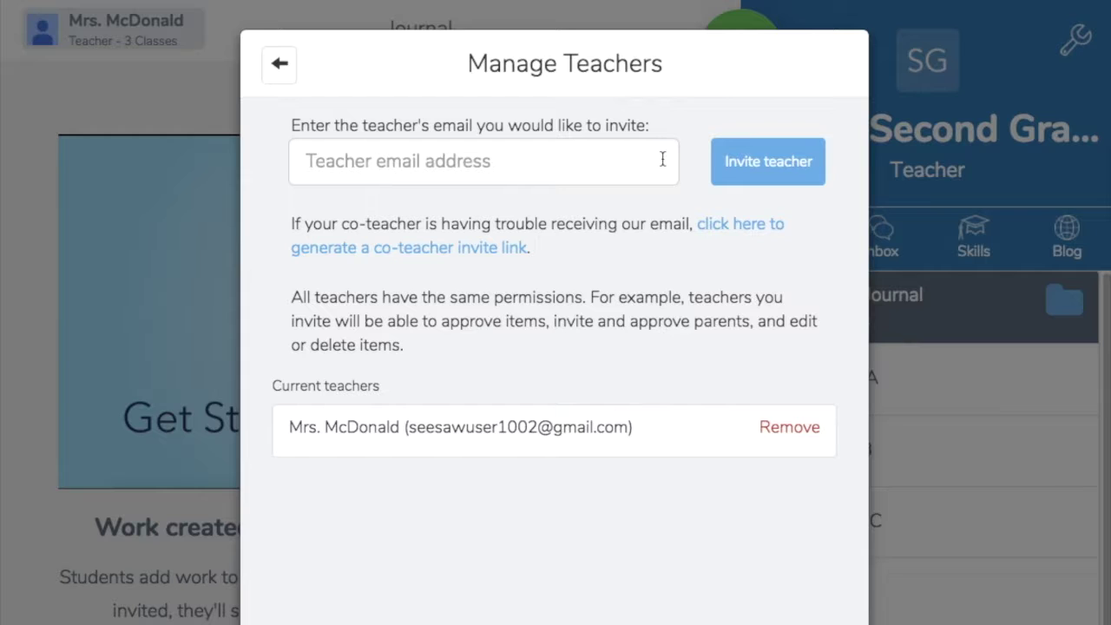
pyautogui.click(280, 69)
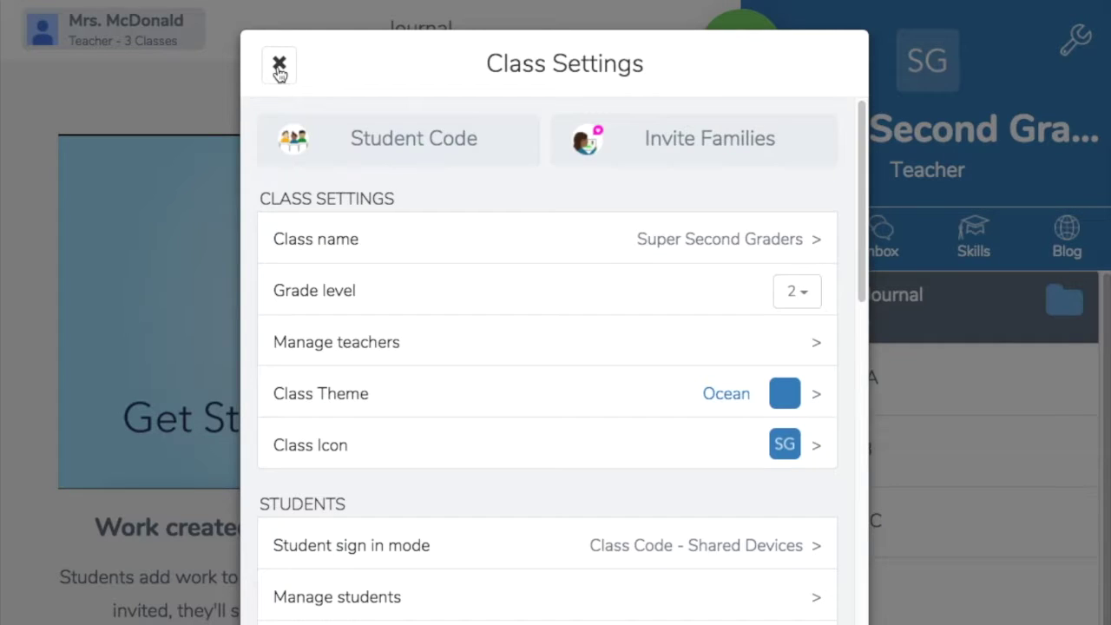
# - Set the class theme to Raspberry and choose the red apple with the worm as the class icon
pyautogui.click(824, 396)
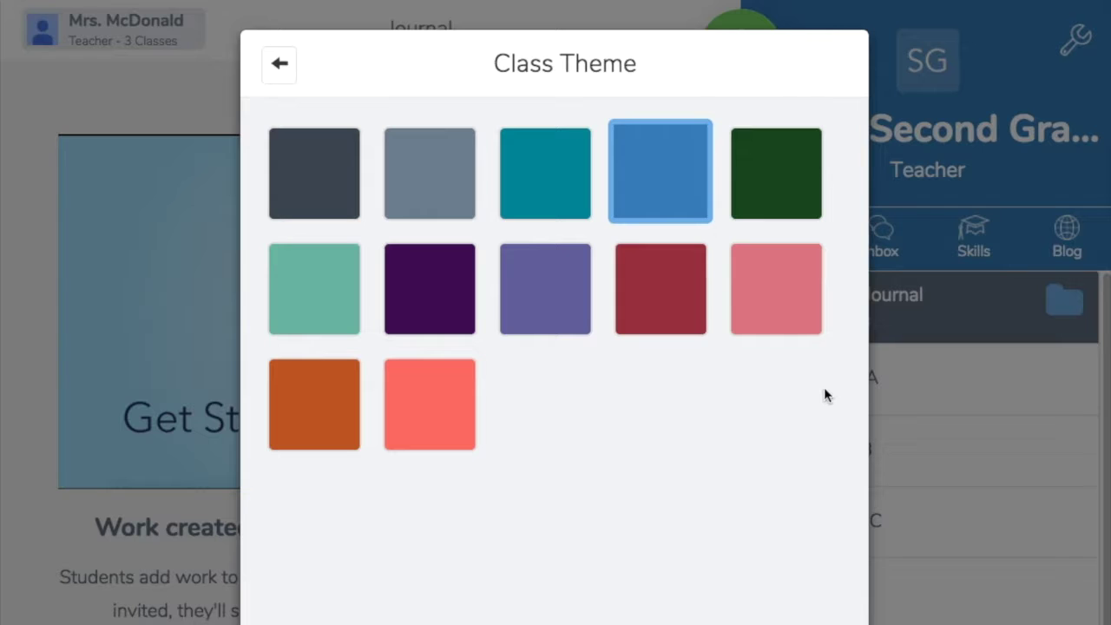
pyautogui.click(681, 283)
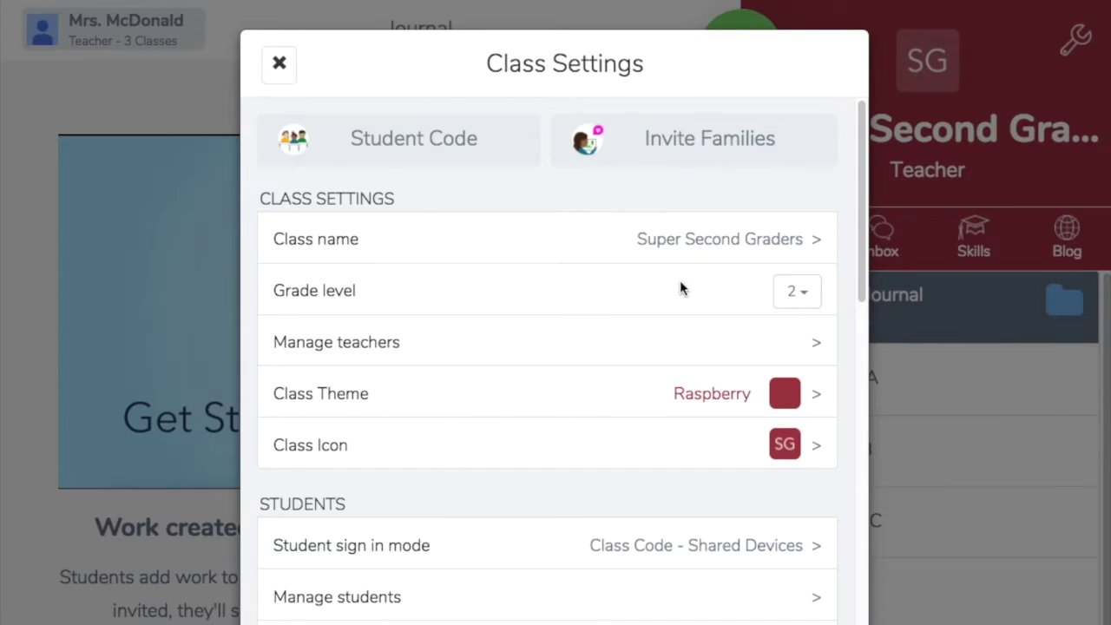
pyautogui.click(816, 447)
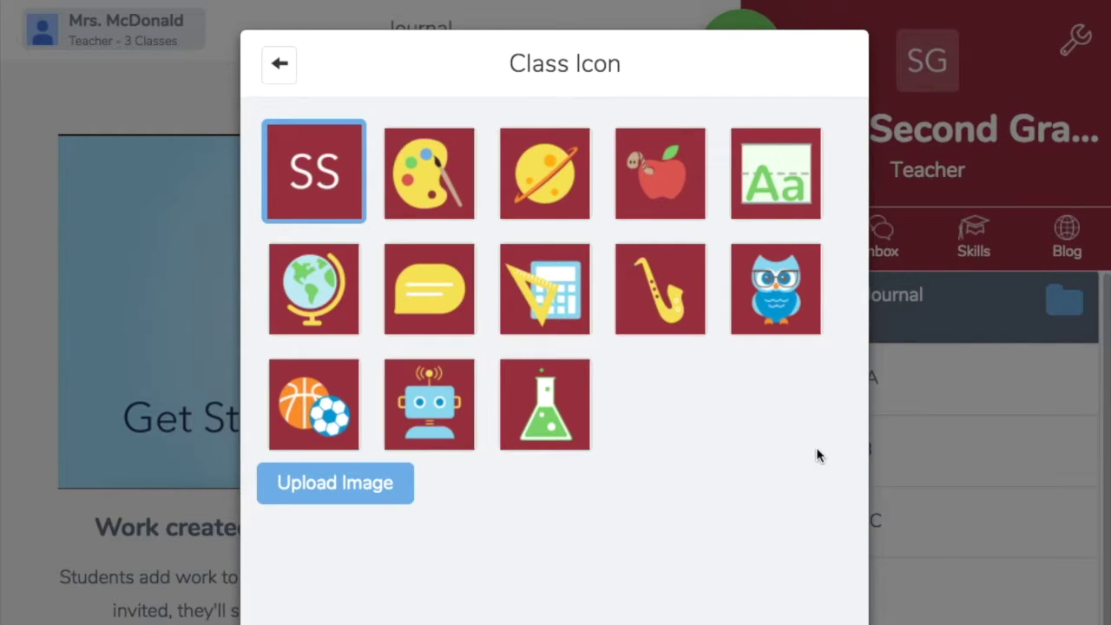
pyautogui.click(669, 193)
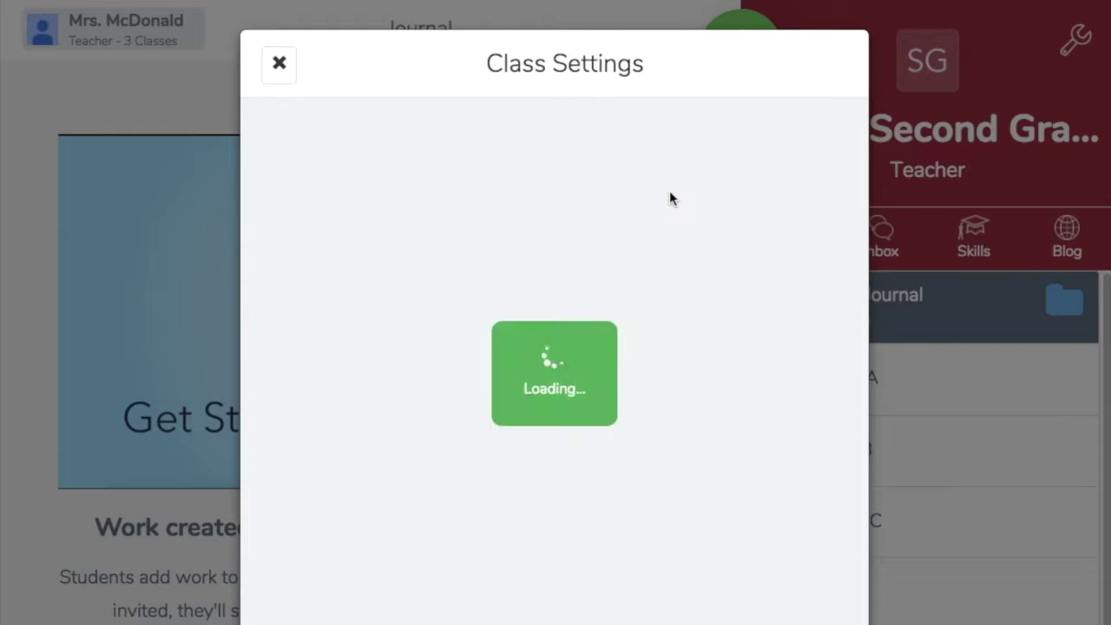
pyautogui.click(821, 462)
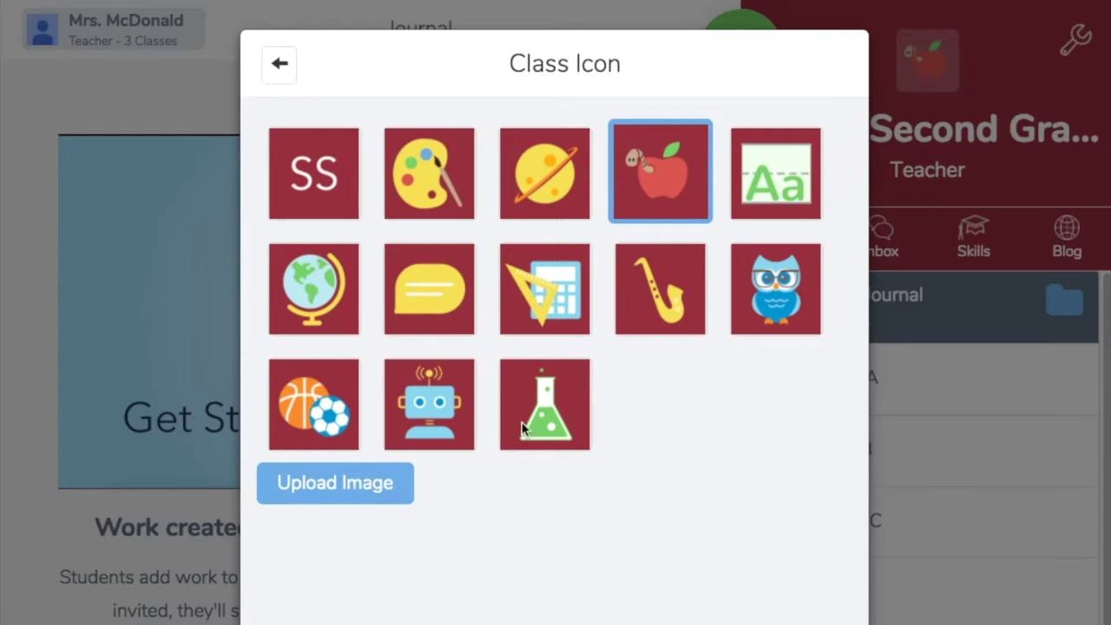
pyautogui.click(279, 66)
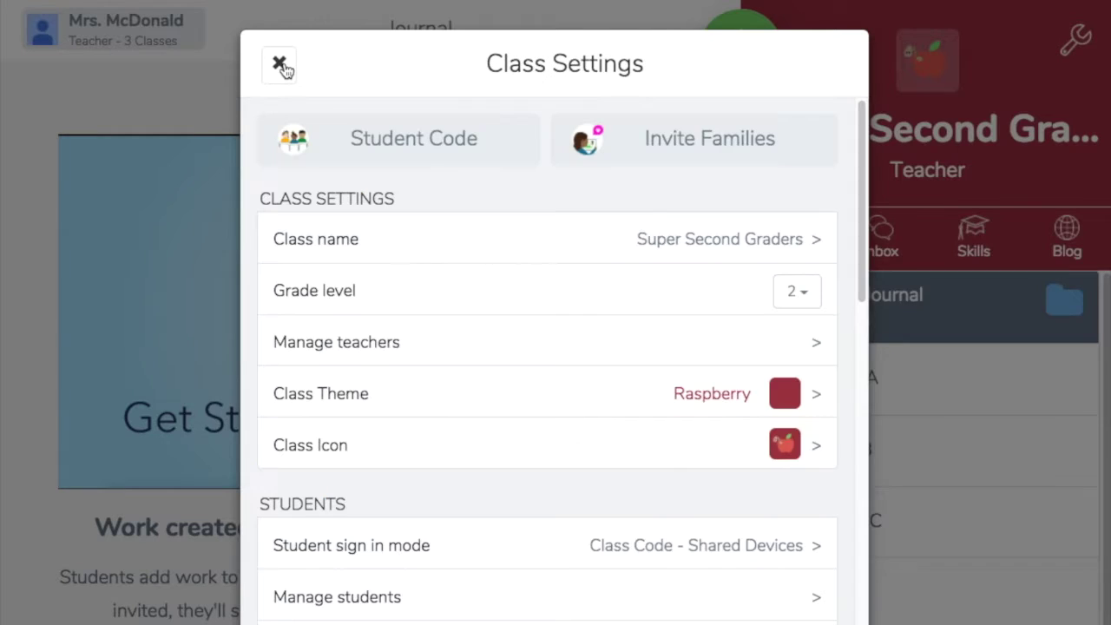
# - Change the first listed student's icon to the panda and return to the class settings
pyautogui.moveTo(866, 289); pyautogui.dragTo(860, 402)
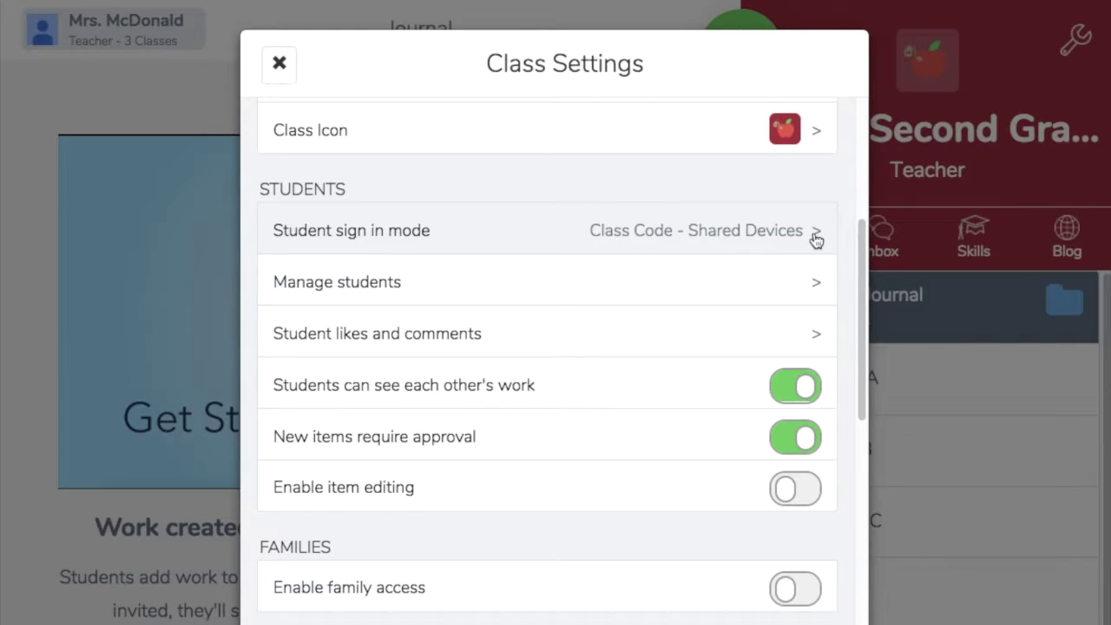
pyautogui.click(816, 287)
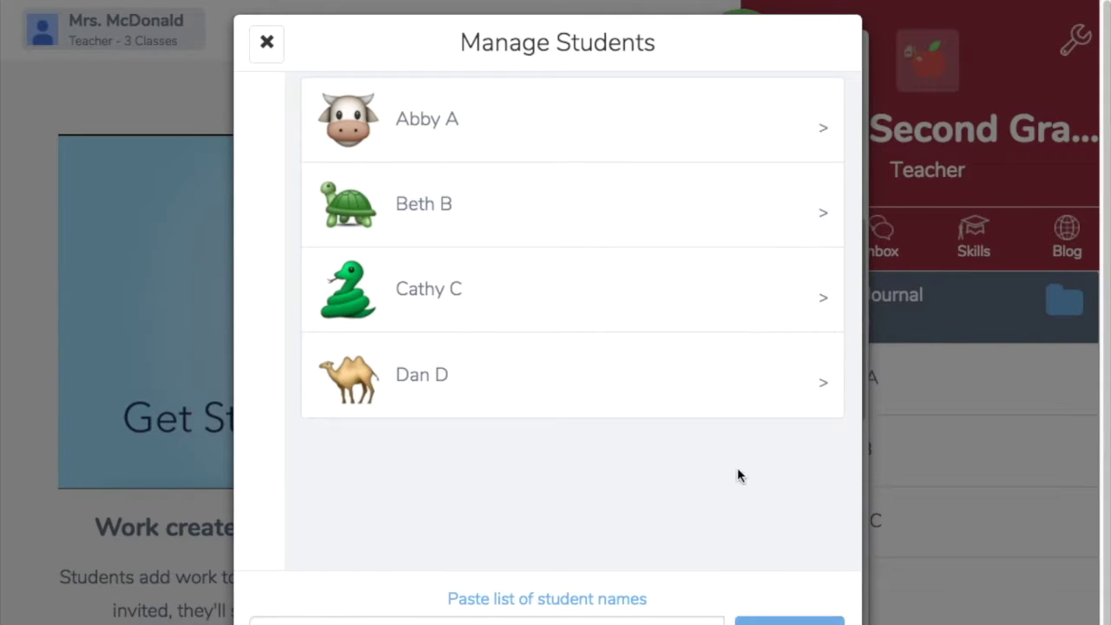
pyautogui.click(824, 136)
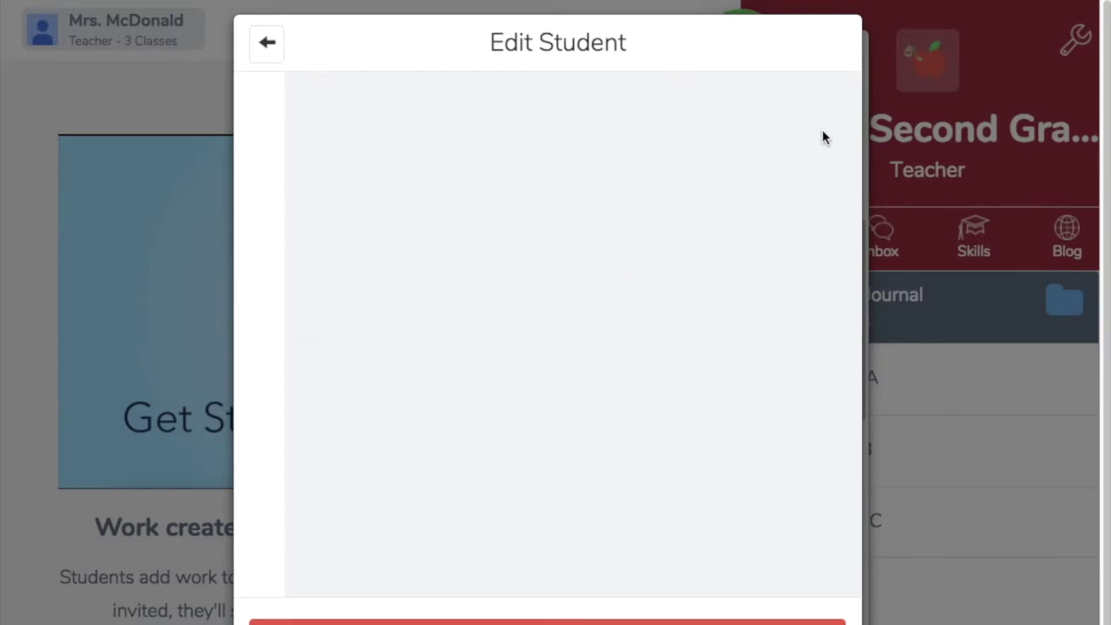
pyautogui.click(824, 195)
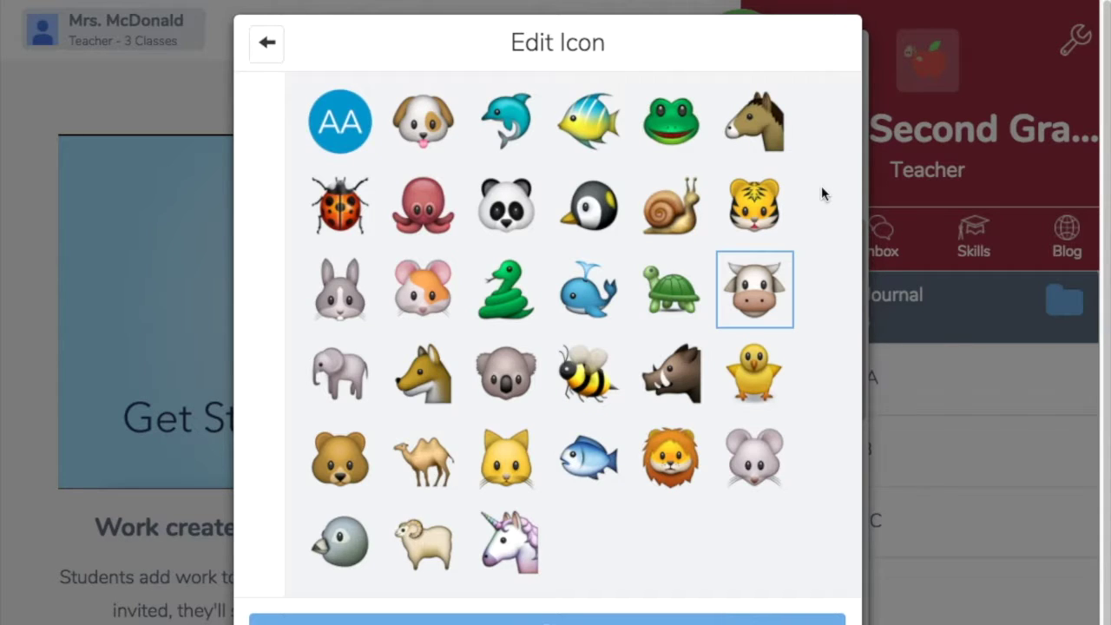
pyautogui.click(516, 212)
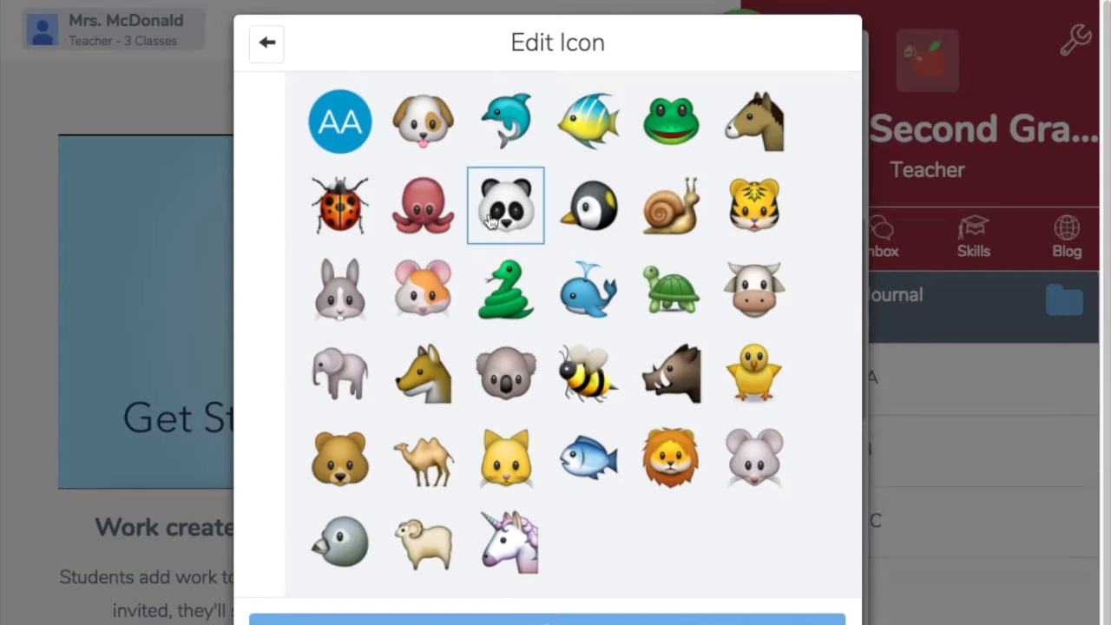
pyautogui.click(268, 47)
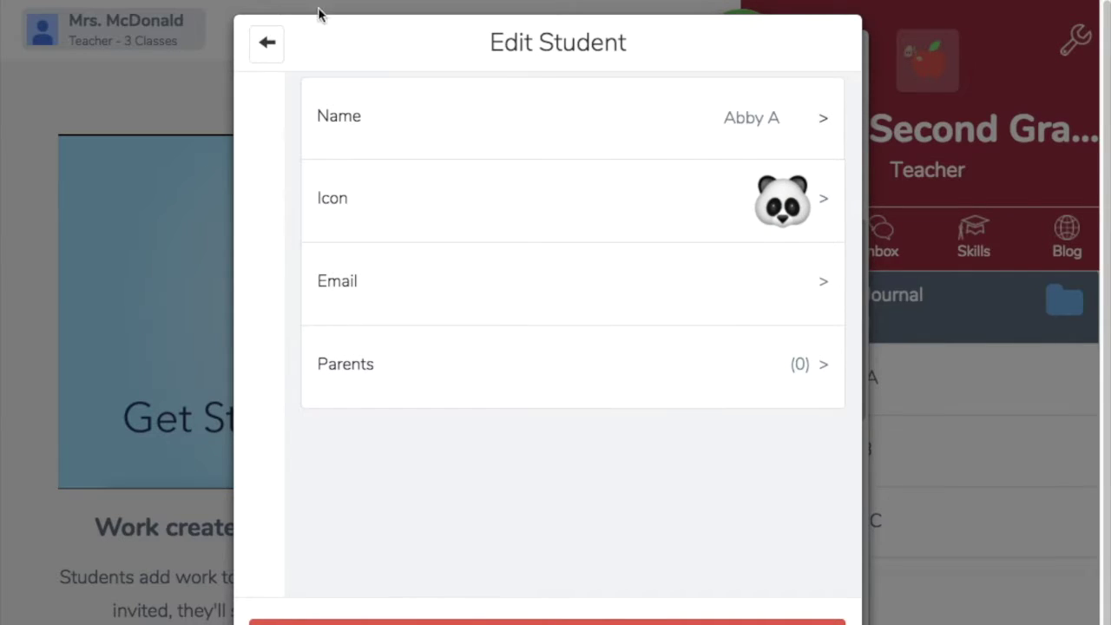
pyautogui.click(264, 45)
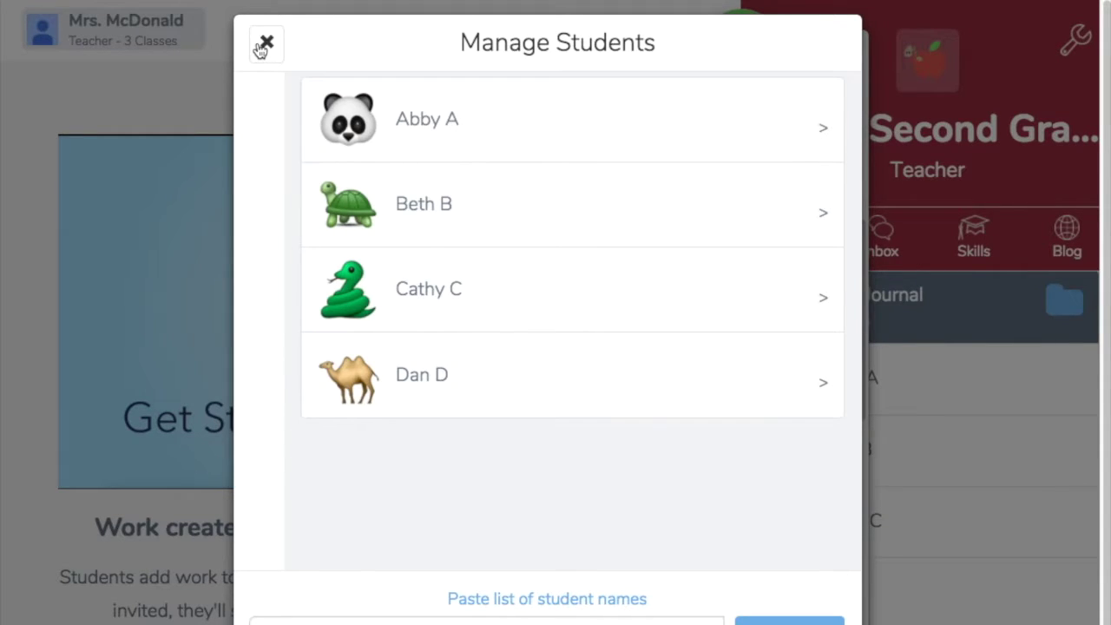
pyautogui.click(263, 45)
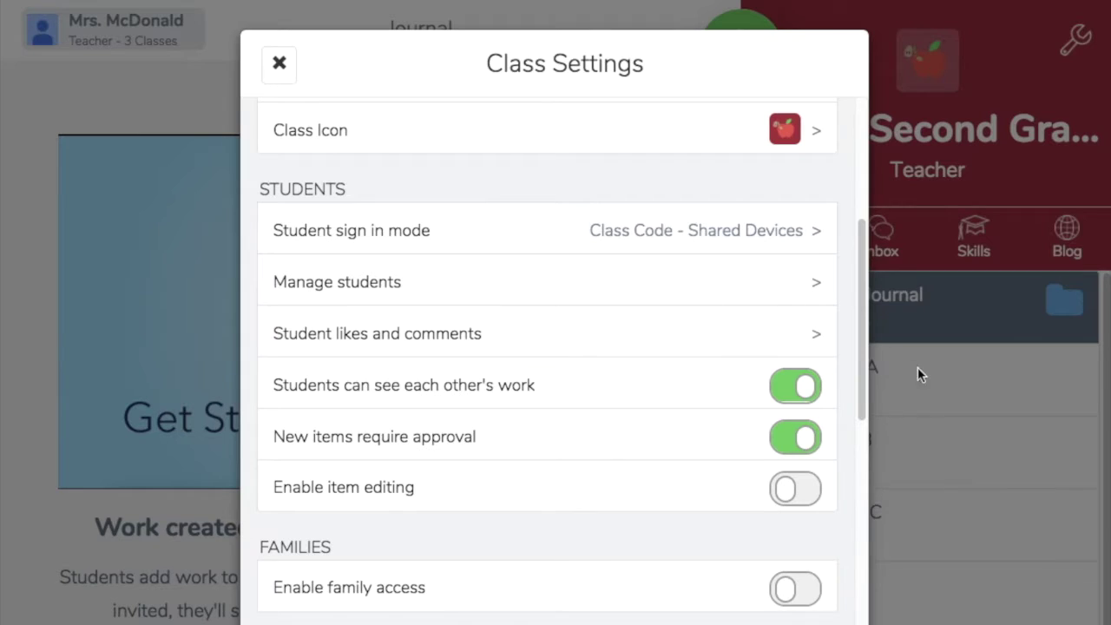
# - Review the student likes and comments settings, including approval of new comments
pyautogui.click(805, 336)
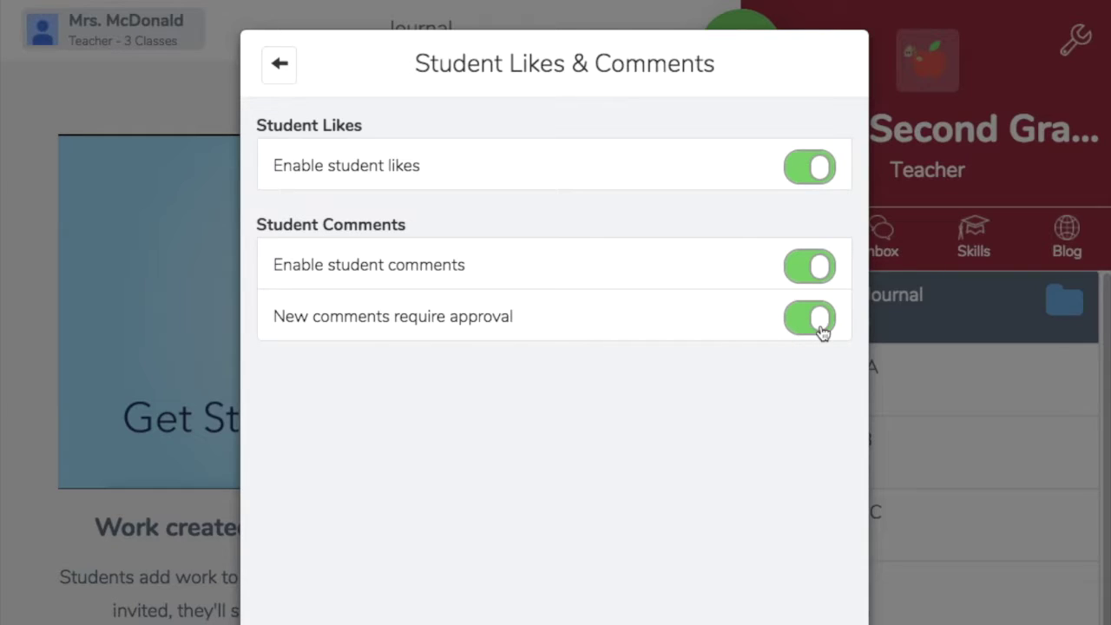
pyautogui.click(281, 65)
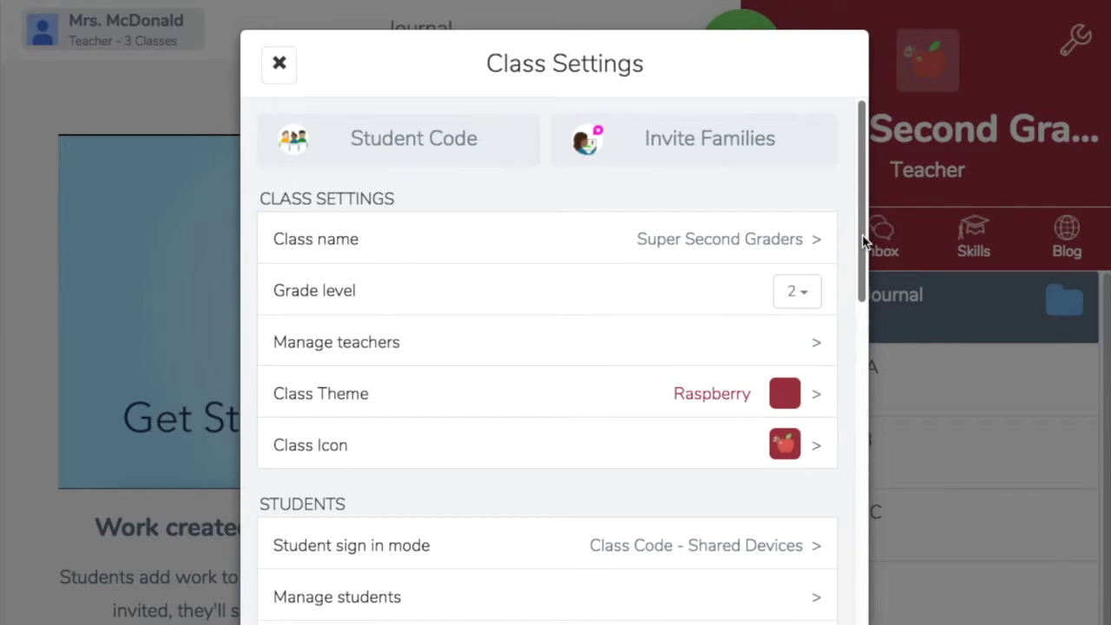
# - Switch off the setting that lets students see each other's work and switch it back on, confirming both changes
pyautogui.moveTo(864, 241); pyautogui.dragTo(866, 390)
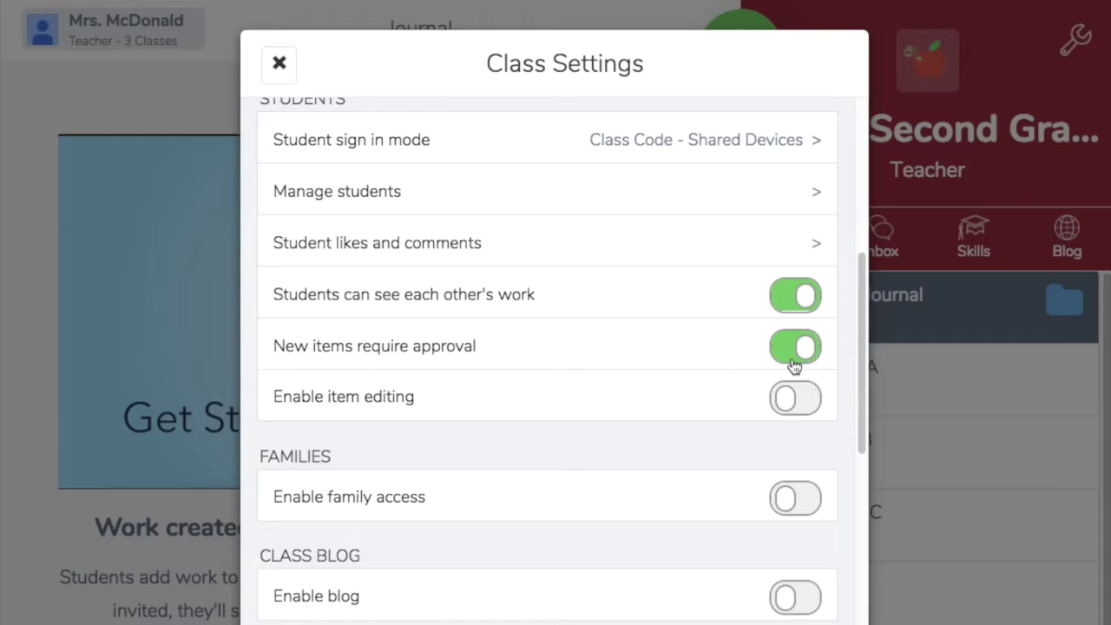
pyautogui.click(796, 296)
pyautogui.click(658, 454)
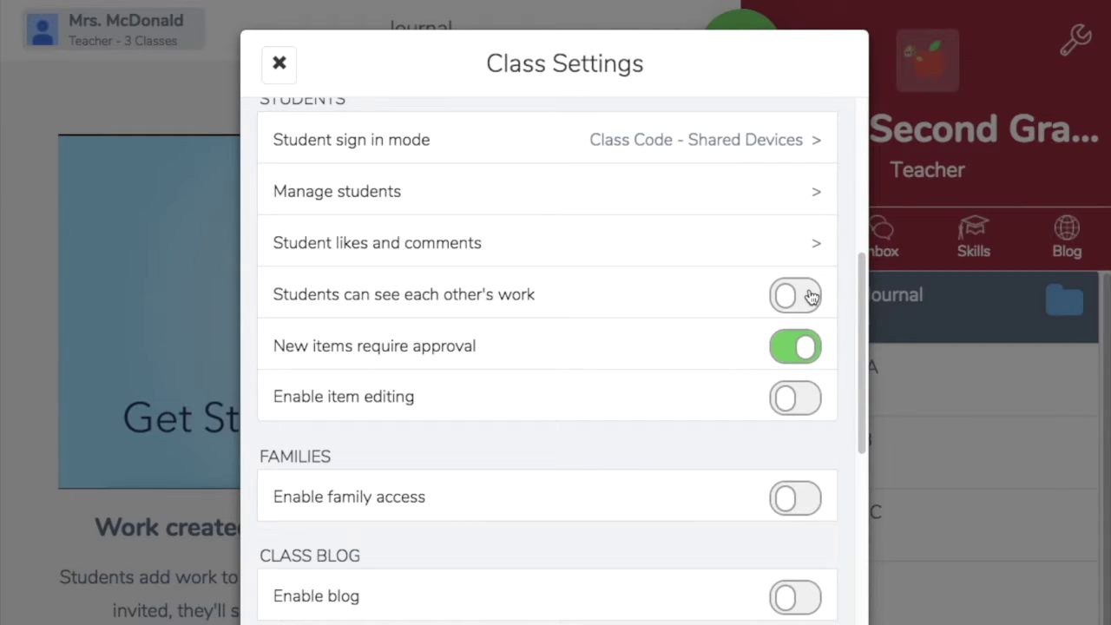
pyautogui.click(810, 297)
pyautogui.click(648, 454)
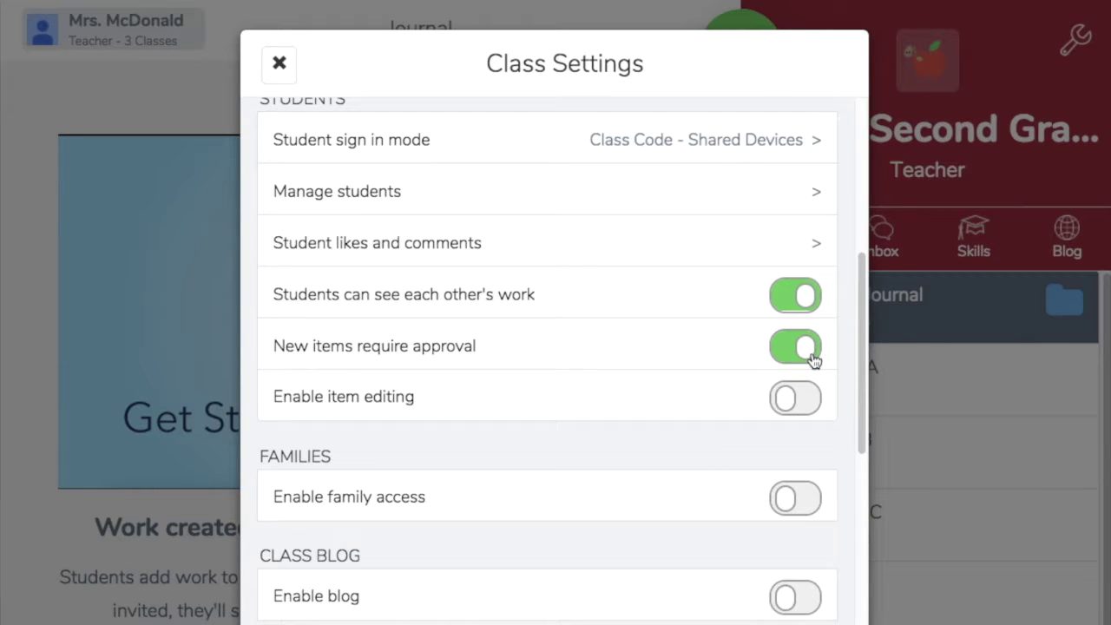
# - Enable item editing for students and enable family access in the class settings
pyautogui.click(812, 404)
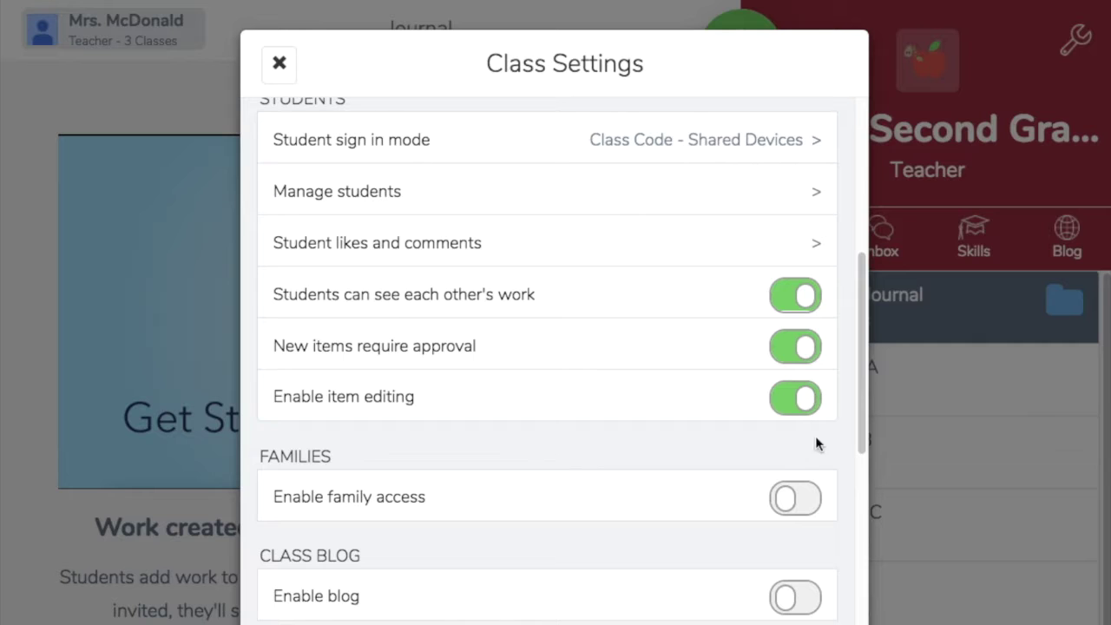
pyautogui.moveTo(862, 427); pyautogui.dragTo(864, 473)
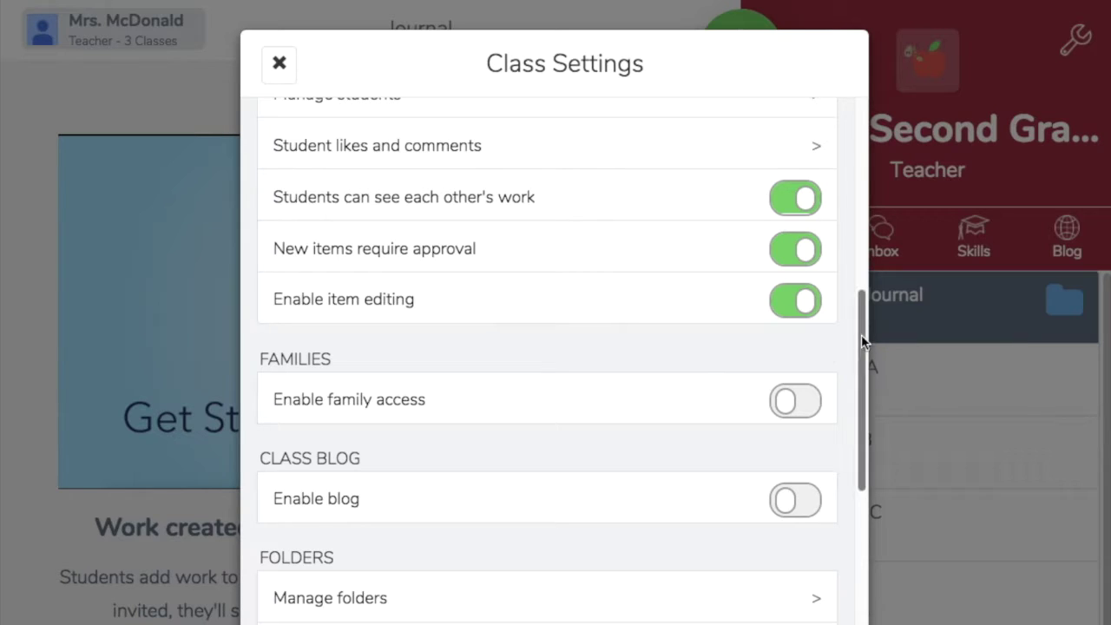
pyautogui.moveTo(865, 372); pyautogui.dragTo(864, 415)
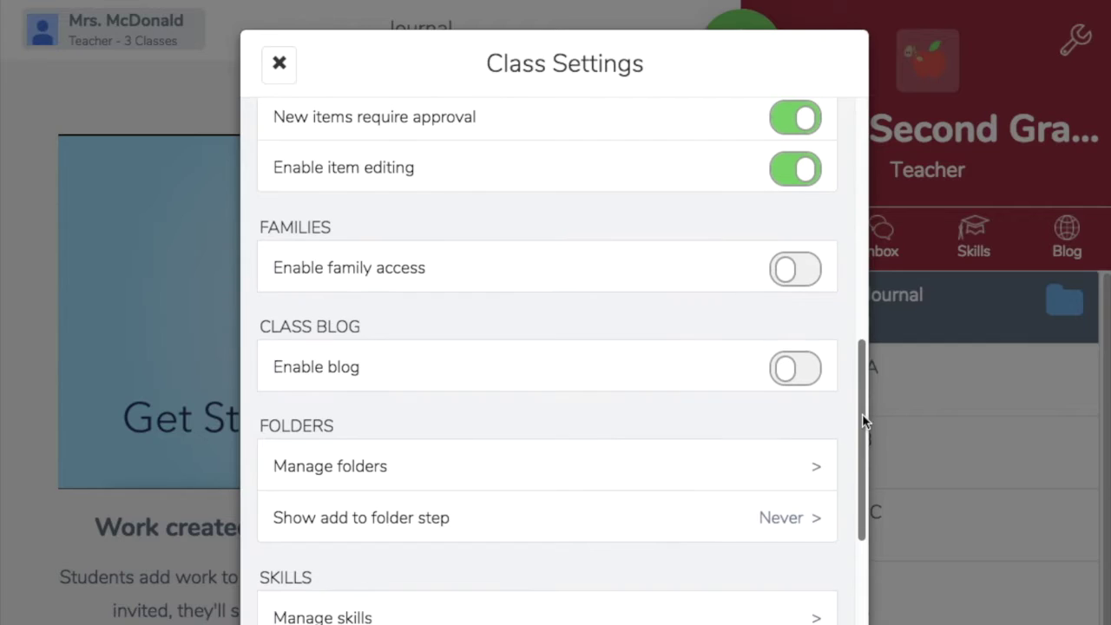
pyautogui.click(801, 281)
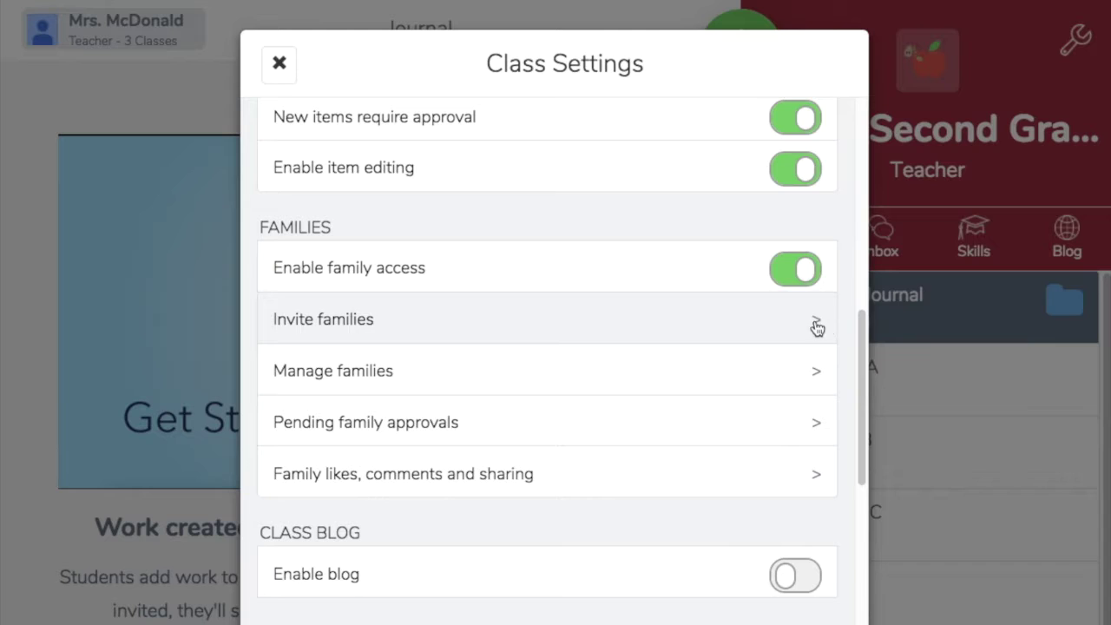
# - Review the options for inviting families and the list of students' family connections
pyautogui.click(814, 321)
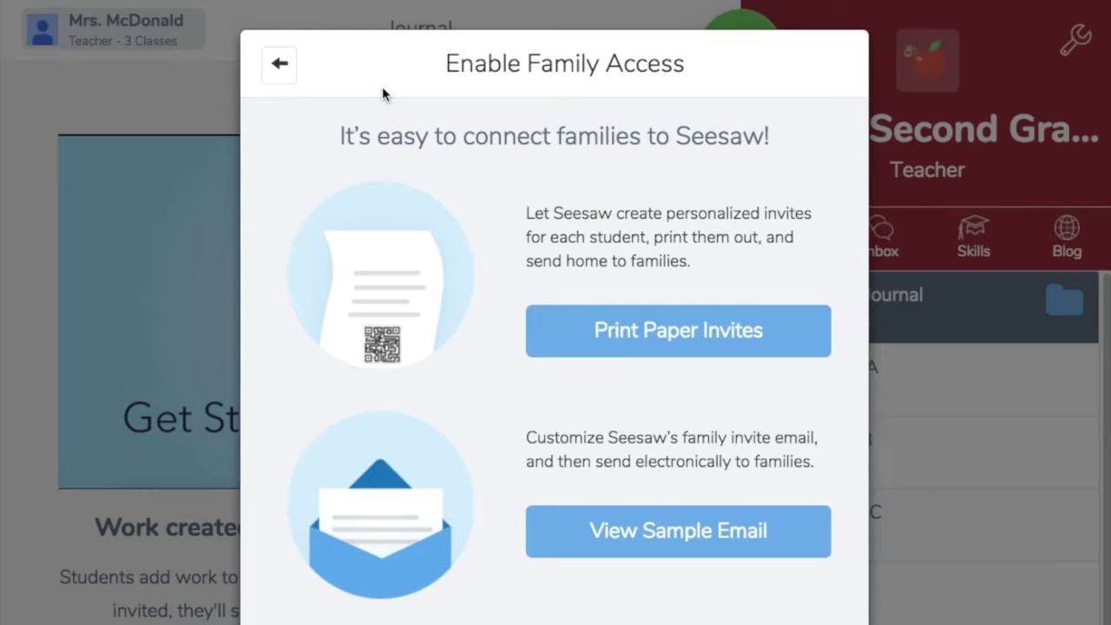
pyautogui.click(279, 68)
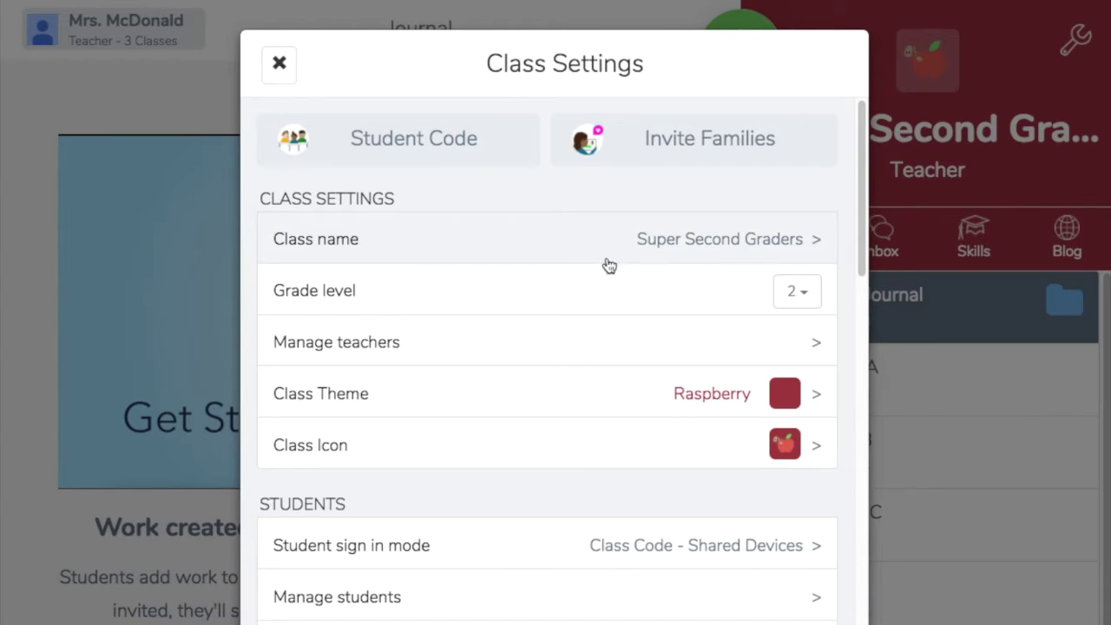
pyautogui.moveTo(866, 266); pyautogui.dragTo(868, 508)
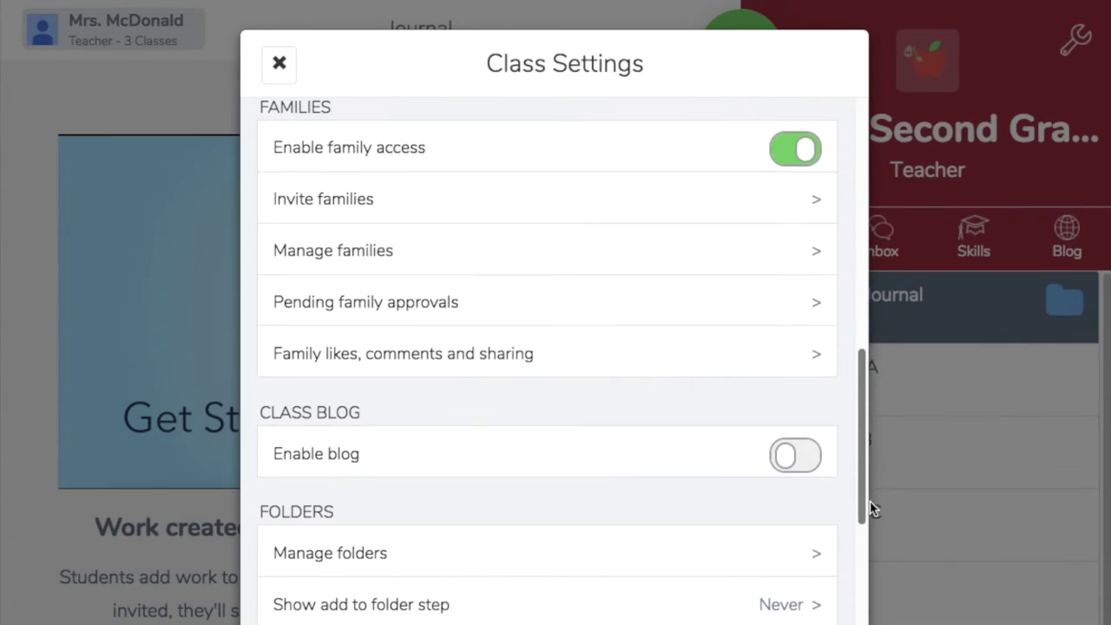
pyautogui.click(820, 260)
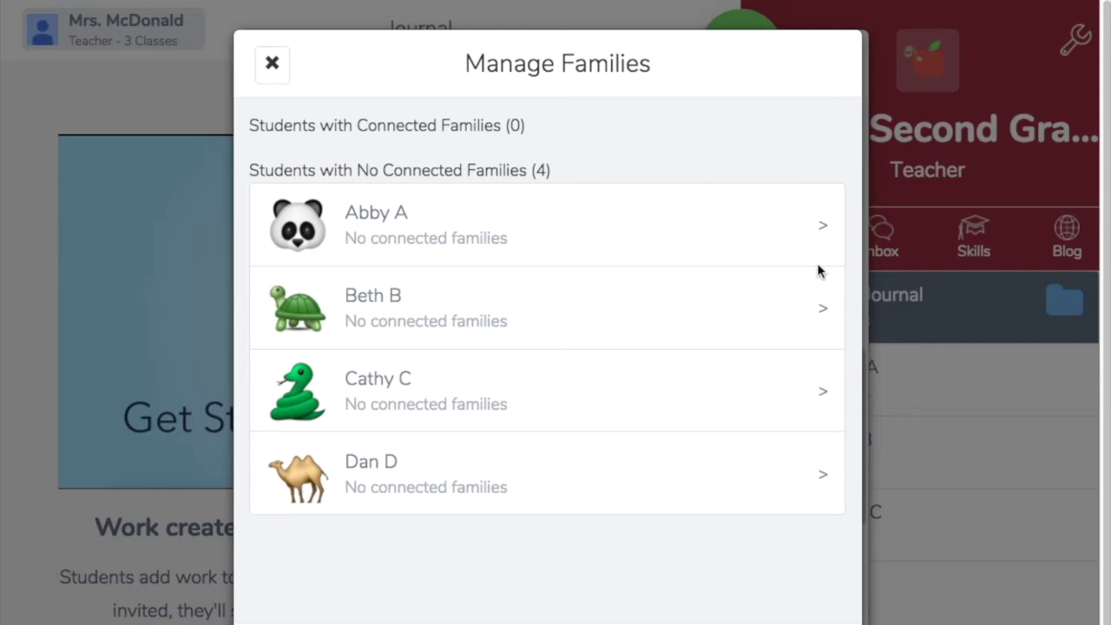
pyautogui.click(271, 66)
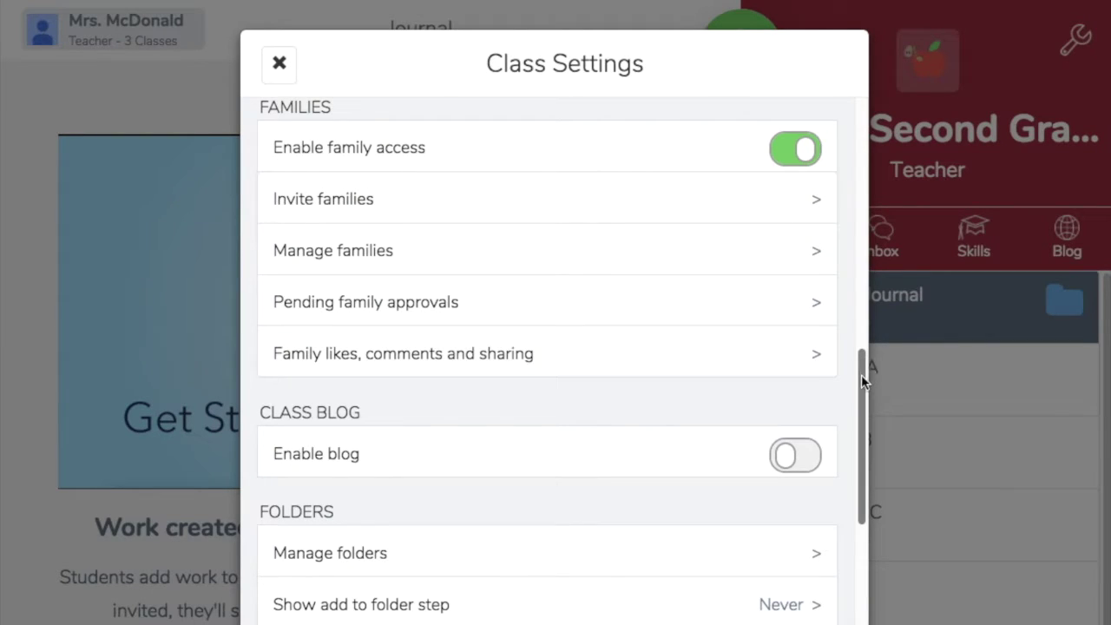
# - Review the family likes, comments and sharing settings, including approval of new comments
pyautogui.scroll(-1, 862, 379)
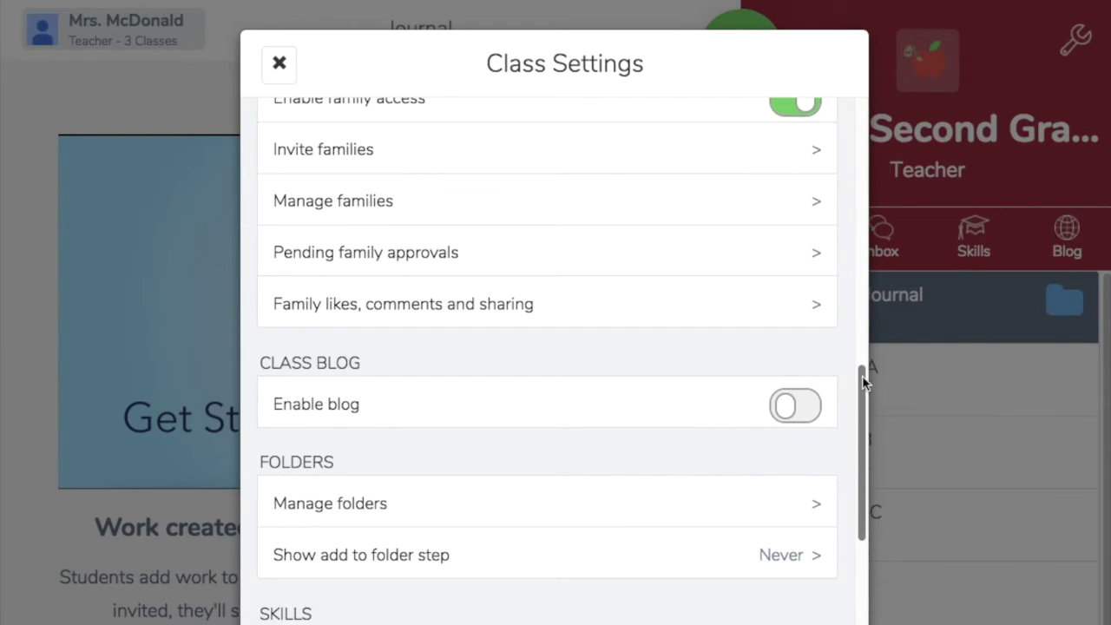
pyautogui.click(816, 313)
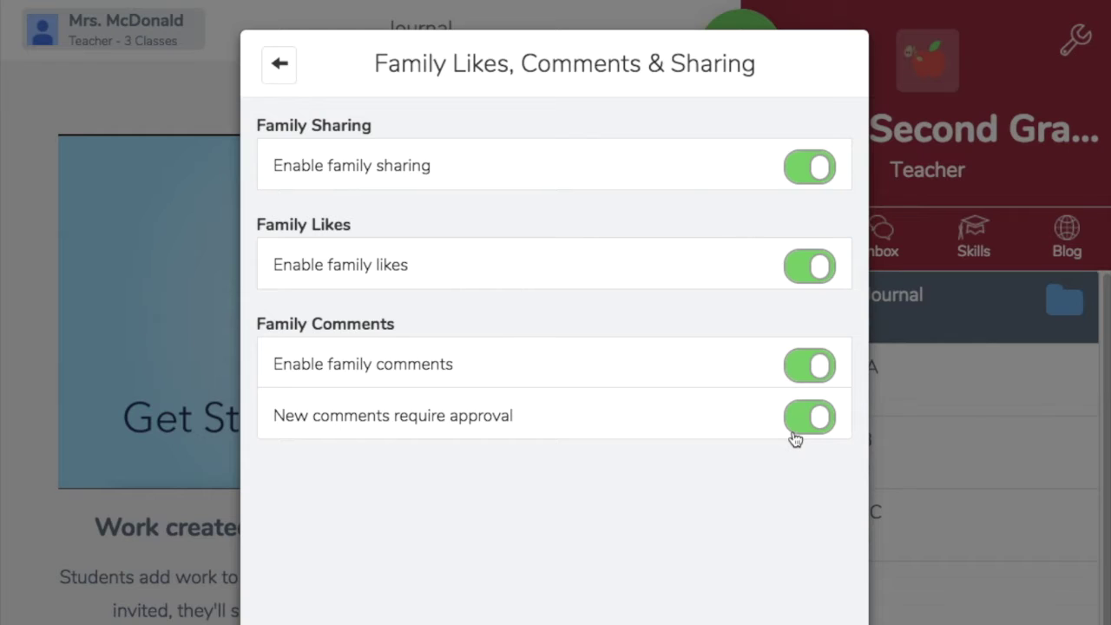
pyautogui.click(279, 66)
# - Create a red class folder named "Unit 1 - Fossils"
pyautogui.moveTo(864, 271); pyautogui.dragTo(875, 577)
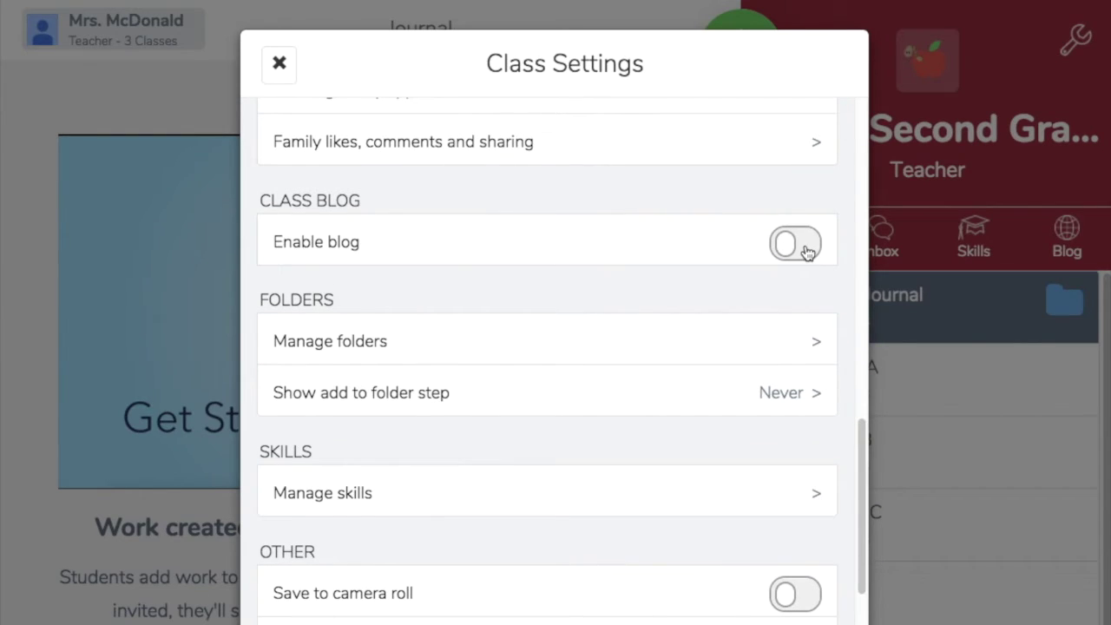
pyautogui.moveTo(863, 457); pyautogui.dragTo(863, 524)
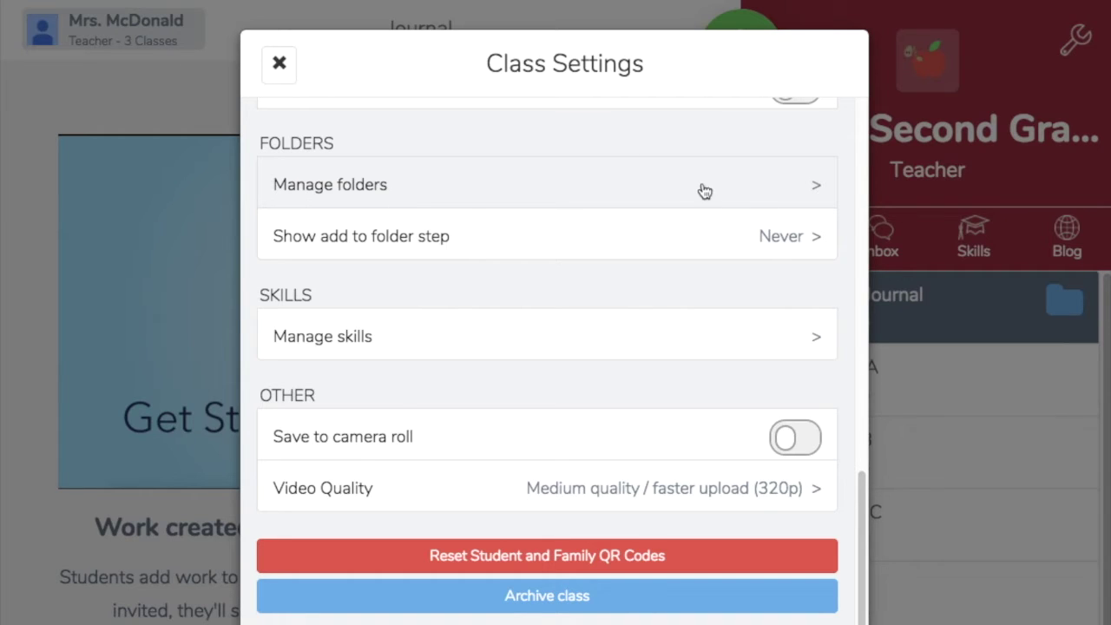
pyautogui.click(822, 189)
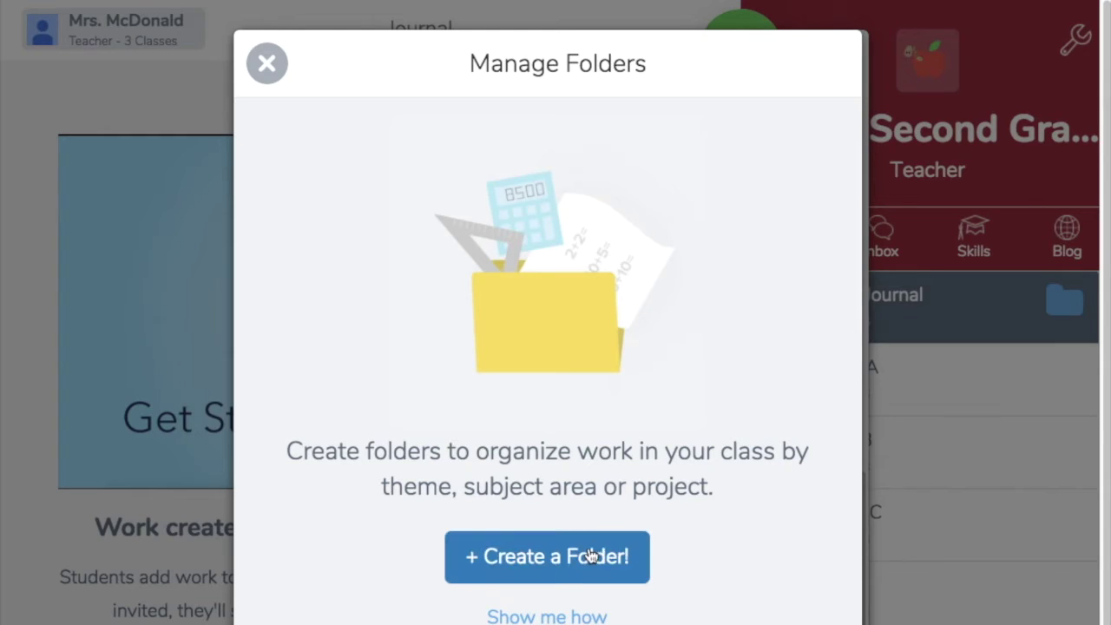
pyautogui.click(591, 555)
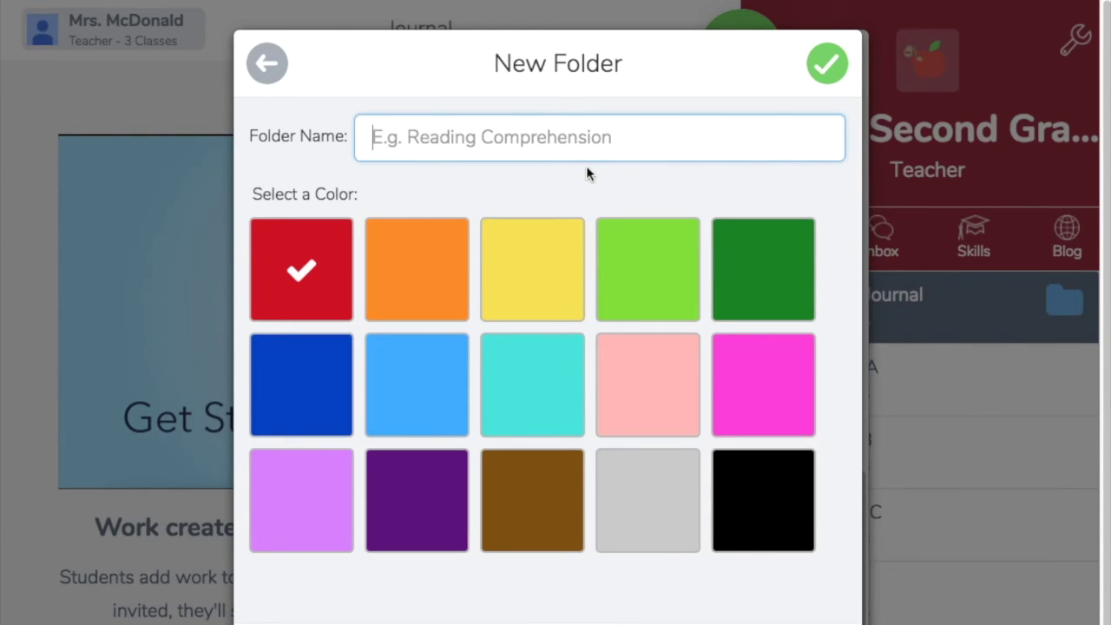
pyautogui.write('Unit 1 0')
pyautogui.press('BackSpace')
pyautogui.press('BackSpace')
pyautogui.write('- ')
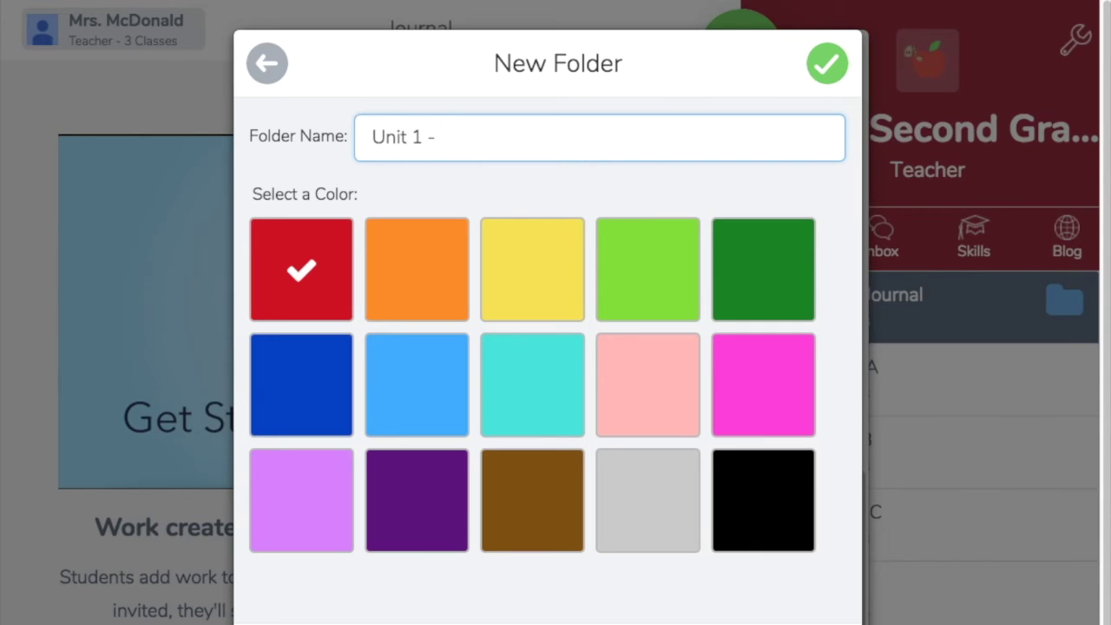
pyautogui.write('Fossils')
pyautogui.click(831, 68)
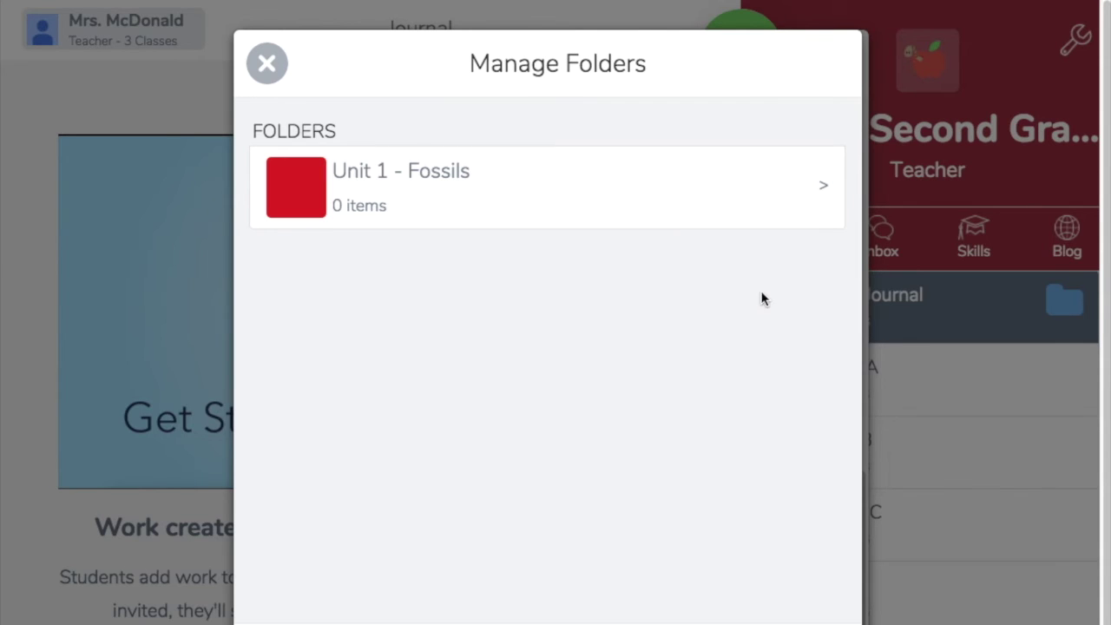
# - Add an orange class folder named "Science"
pyautogui.click(591, 622)
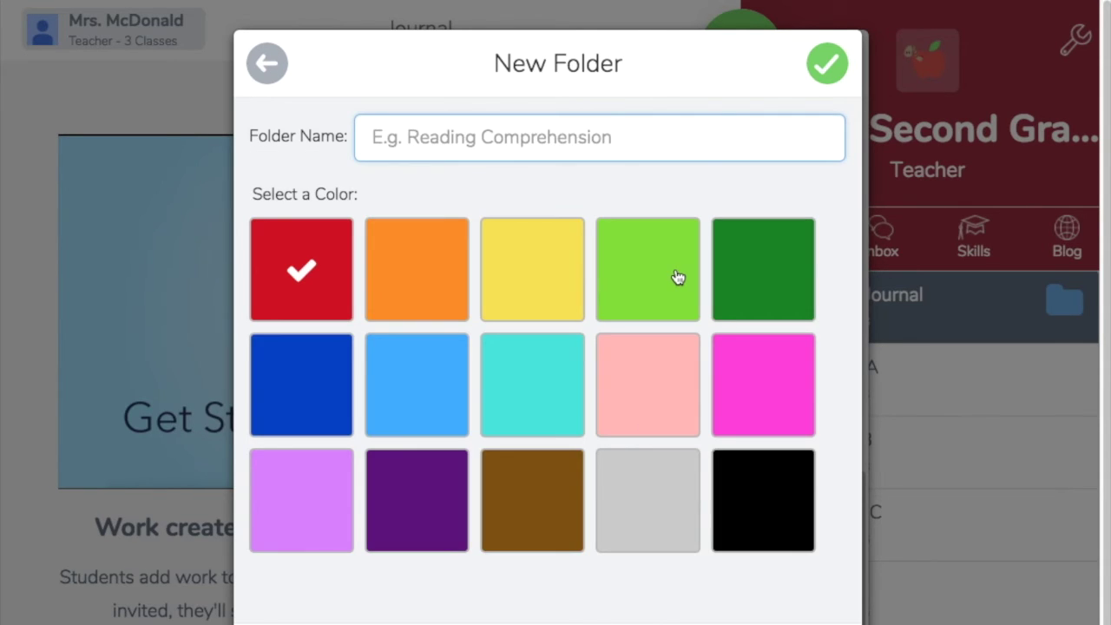
pyautogui.write('Science')
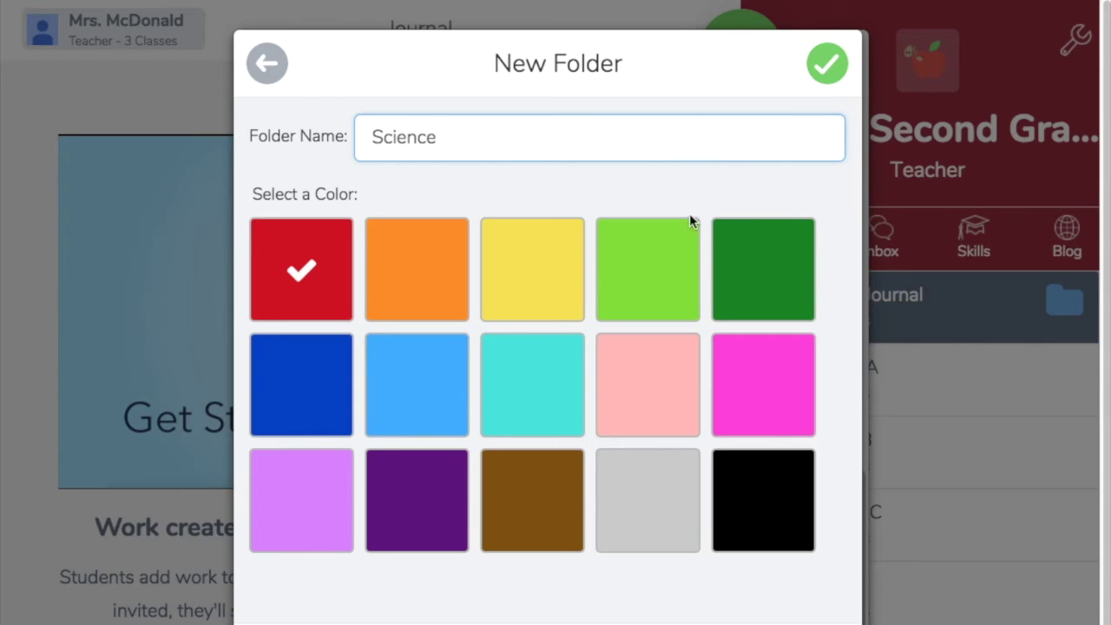
pyautogui.click(442, 280)
pyautogui.click(842, 68)
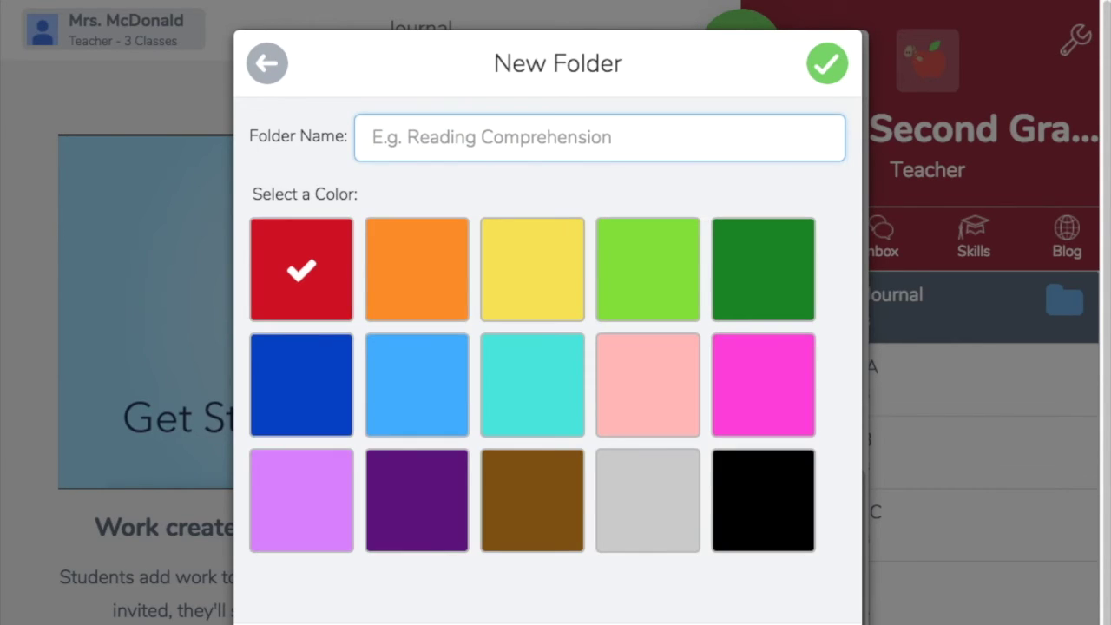
# - Add a light green class folder named "Reading" and return to the class settings
pyautogui.write('Reading')
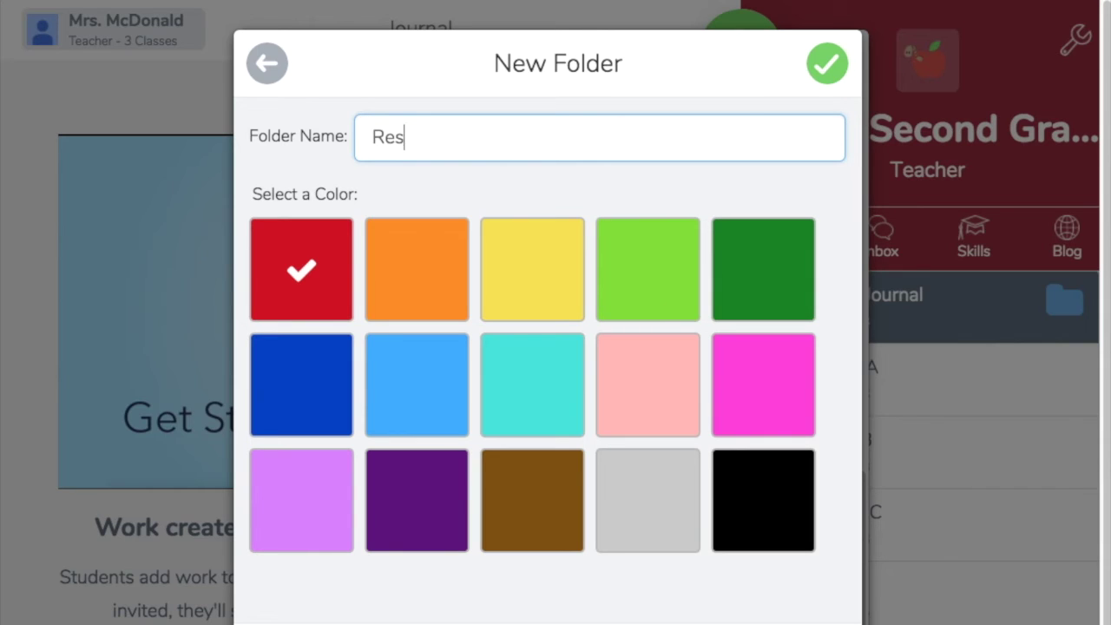
pyautogui.click(657, 266)
pyautogui.click(829, 80)
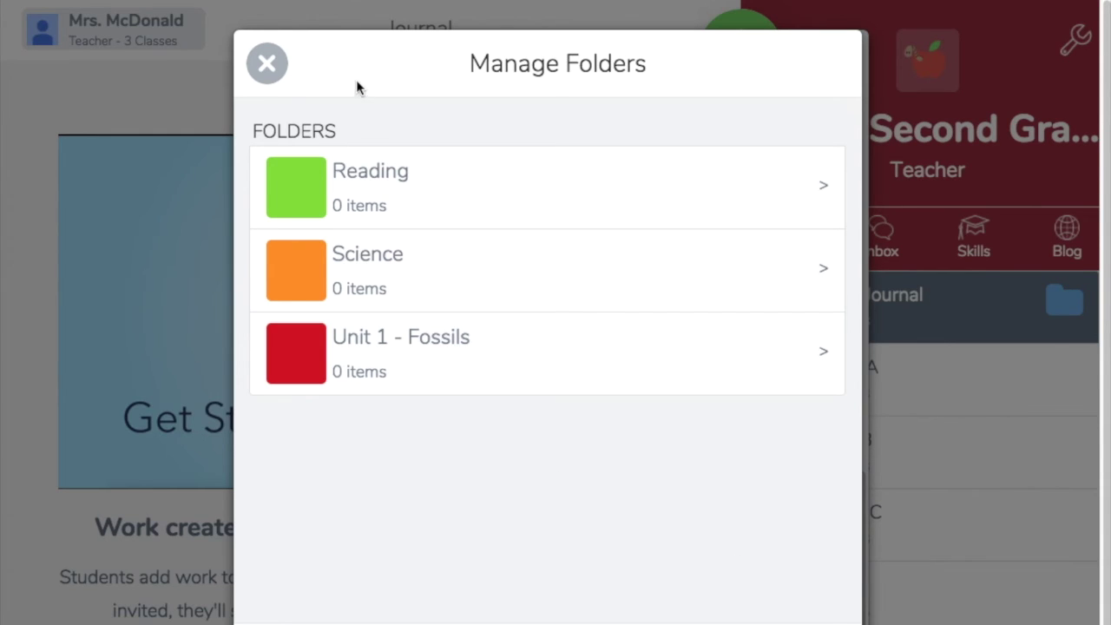
pyautogui.click(268, 63)
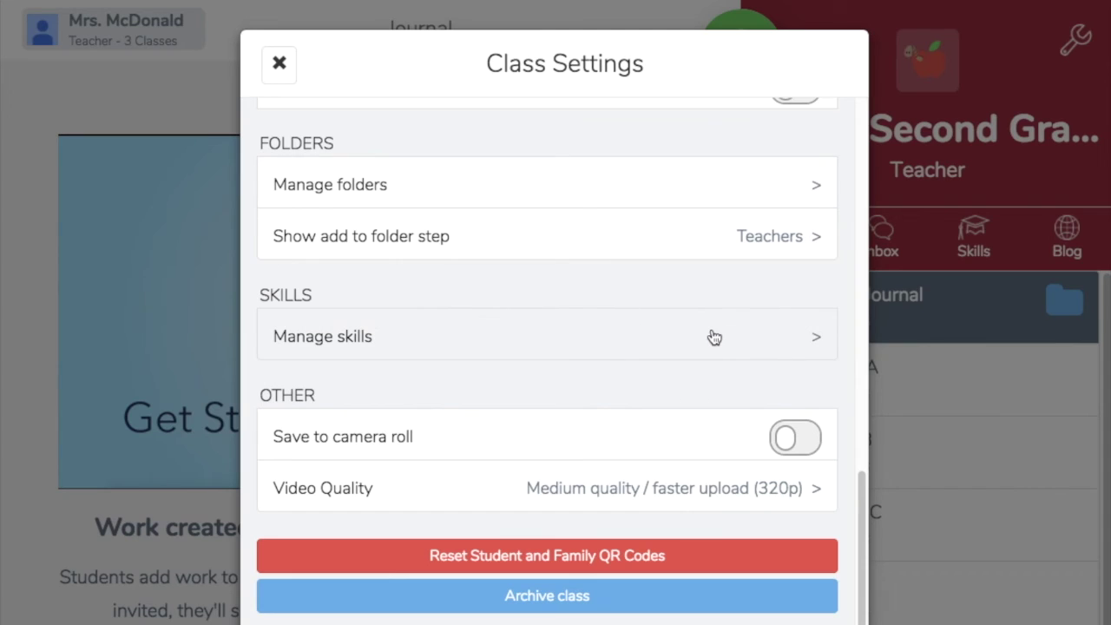
# - Show the add to folder step to Students & Teachers and return to the class settings
pyautogui.click(816, 251)
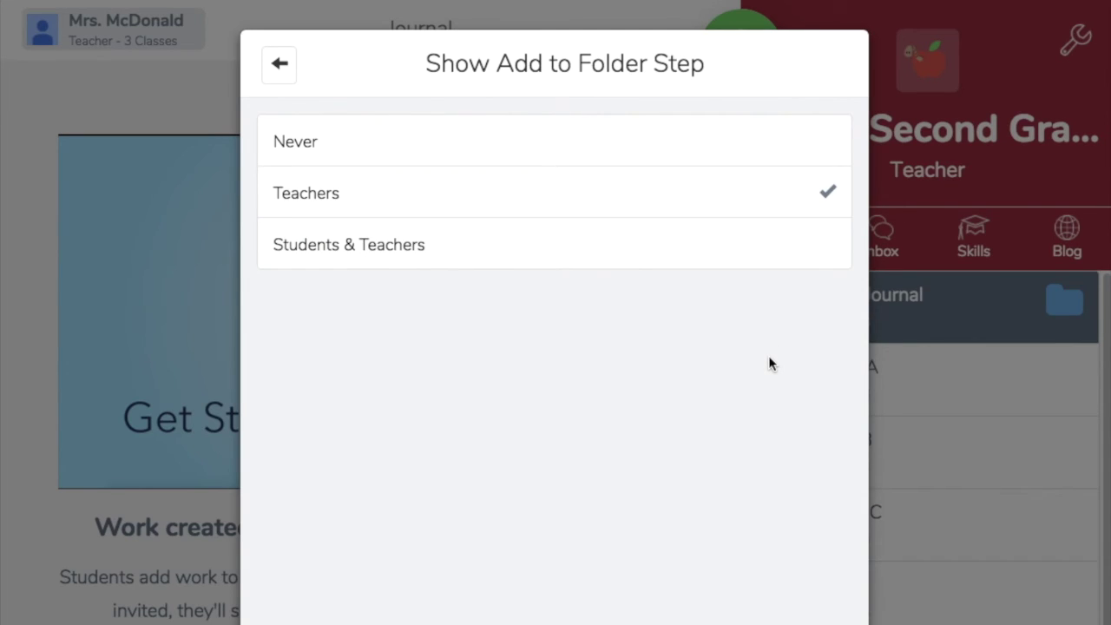
pyautogui.click(776, 251)
pyautogui.click(288, 73)
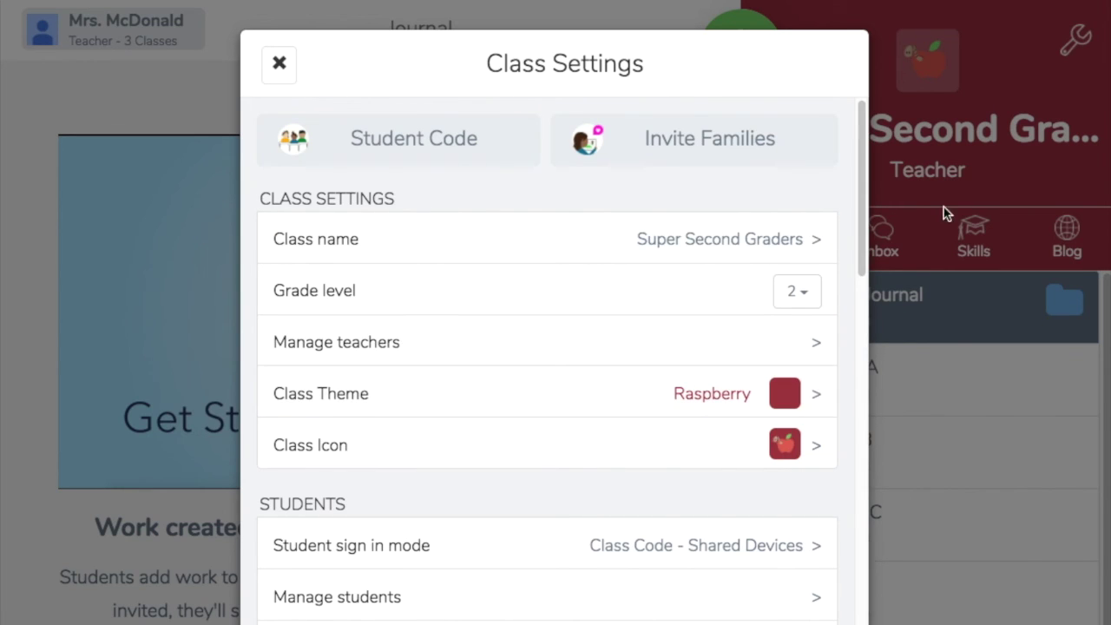
pyautogui.moveTo(863, 225); pyautogui.dragTo(895, 605)
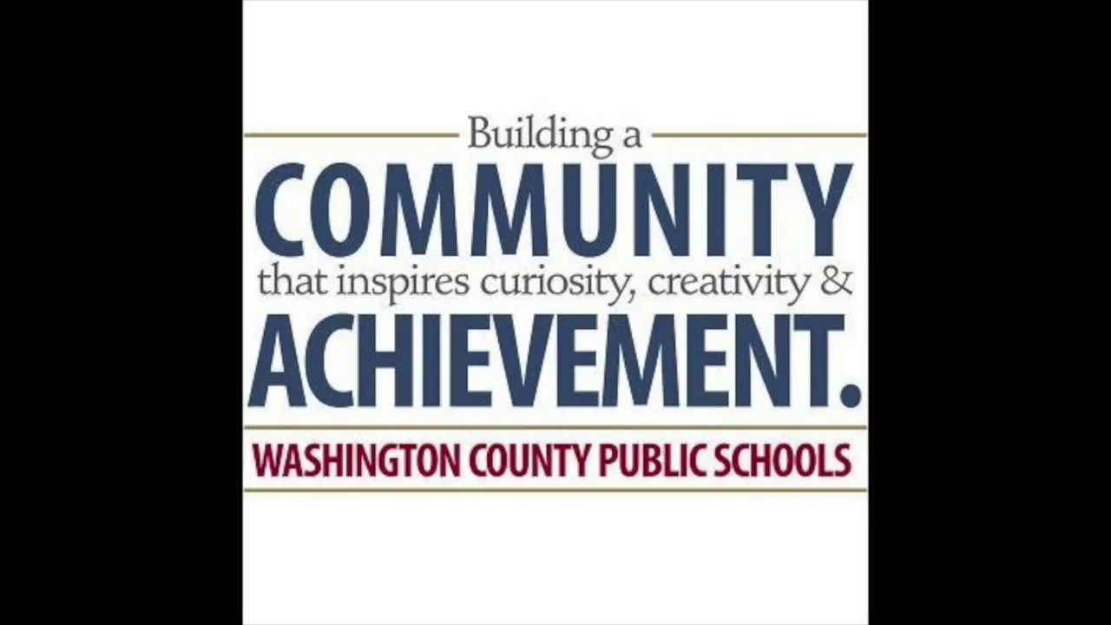